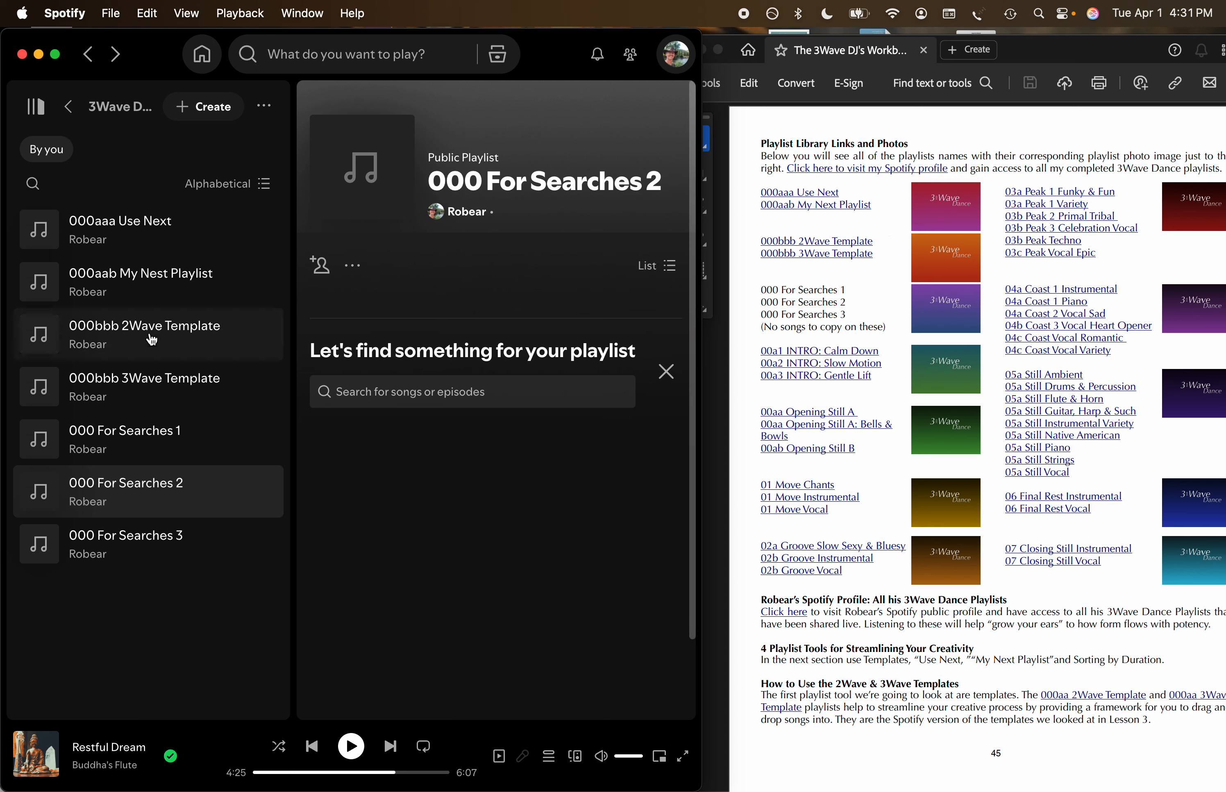
Set the cover photo of the 000aaa Use Next playlist to 000aaa My Next Playlist.png from the 3Wave Dance Playlist Images folder.
{"action": "left_click", "coordinate": [129, 244]}
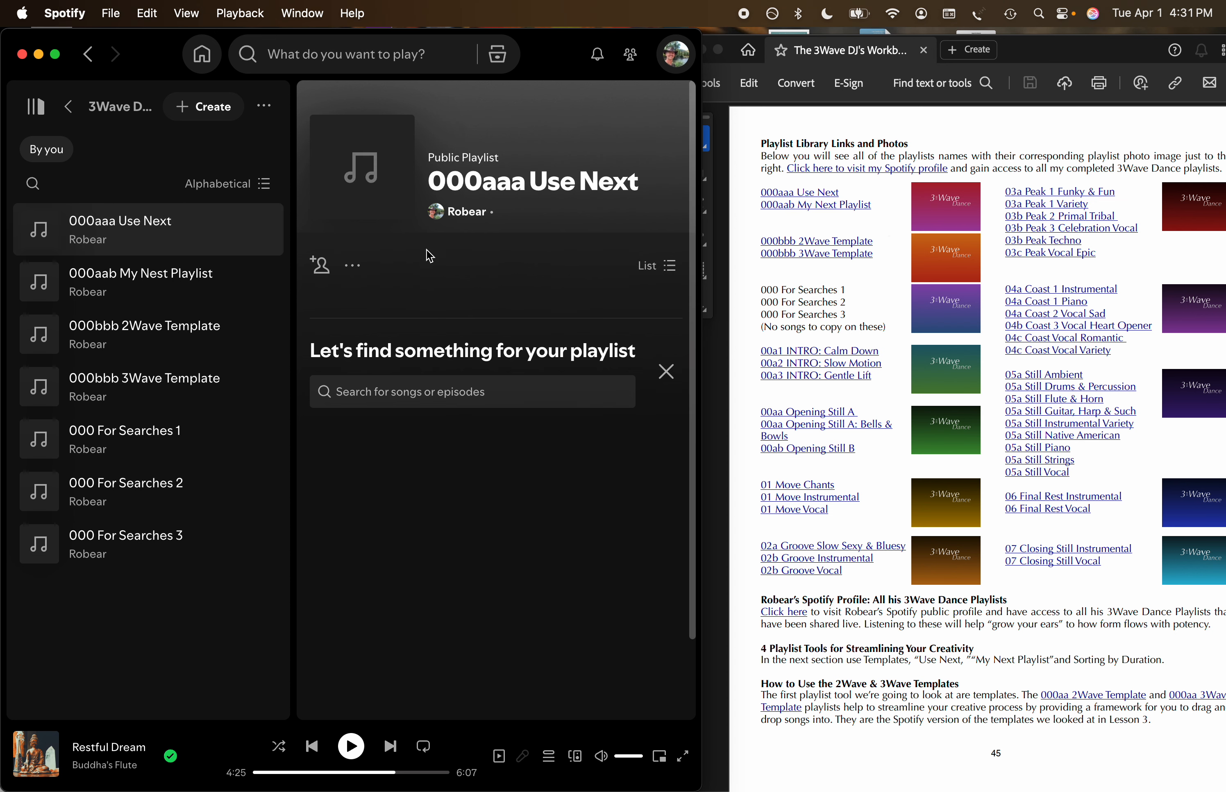
{"action": "left_click", "coordinate": [367, 173]}
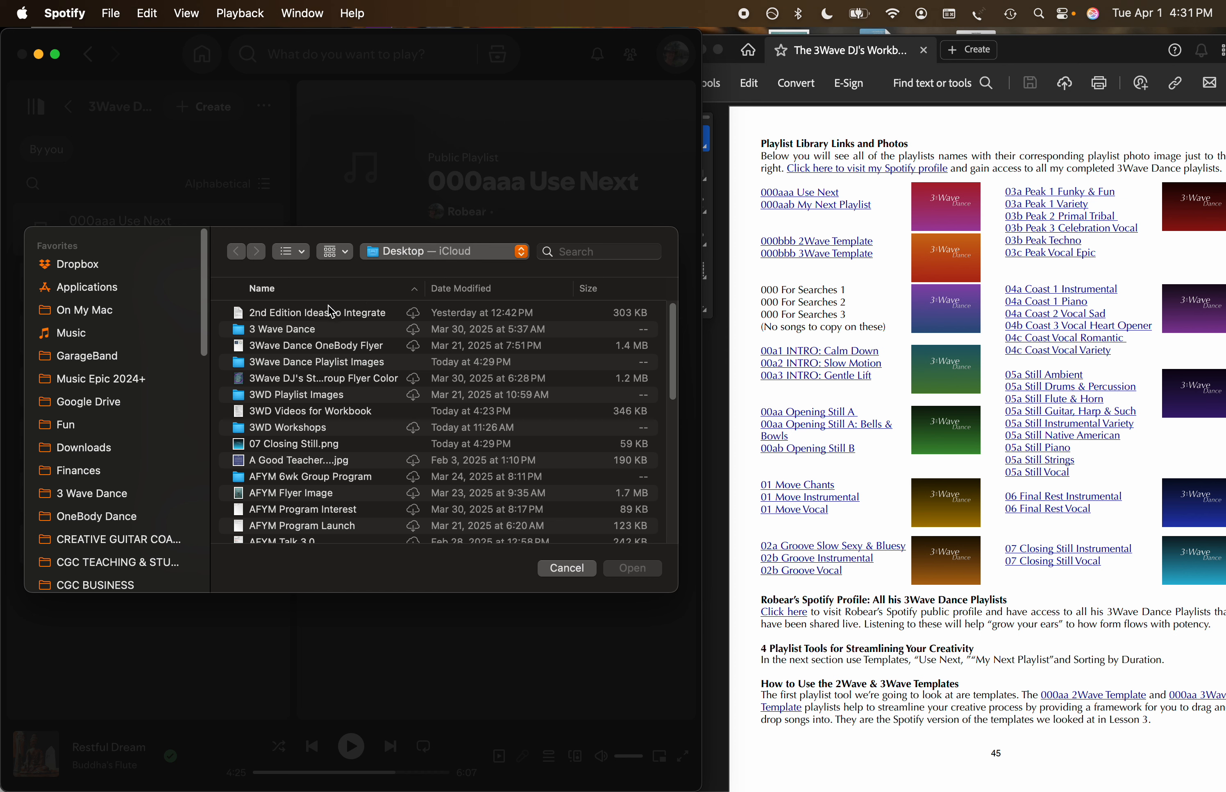
{"action": "double_click", "coordinate": [311, 363]}
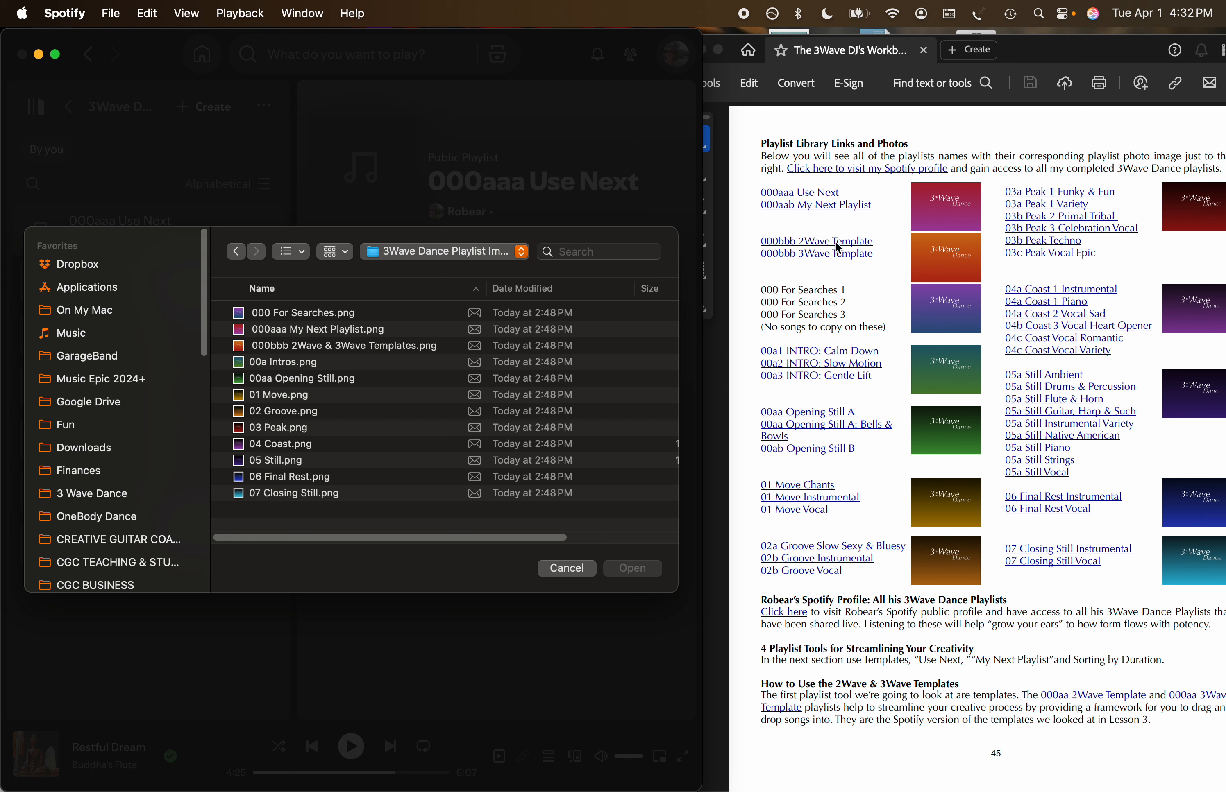
{"action": "double_click", "coordinate": [347, 330]}
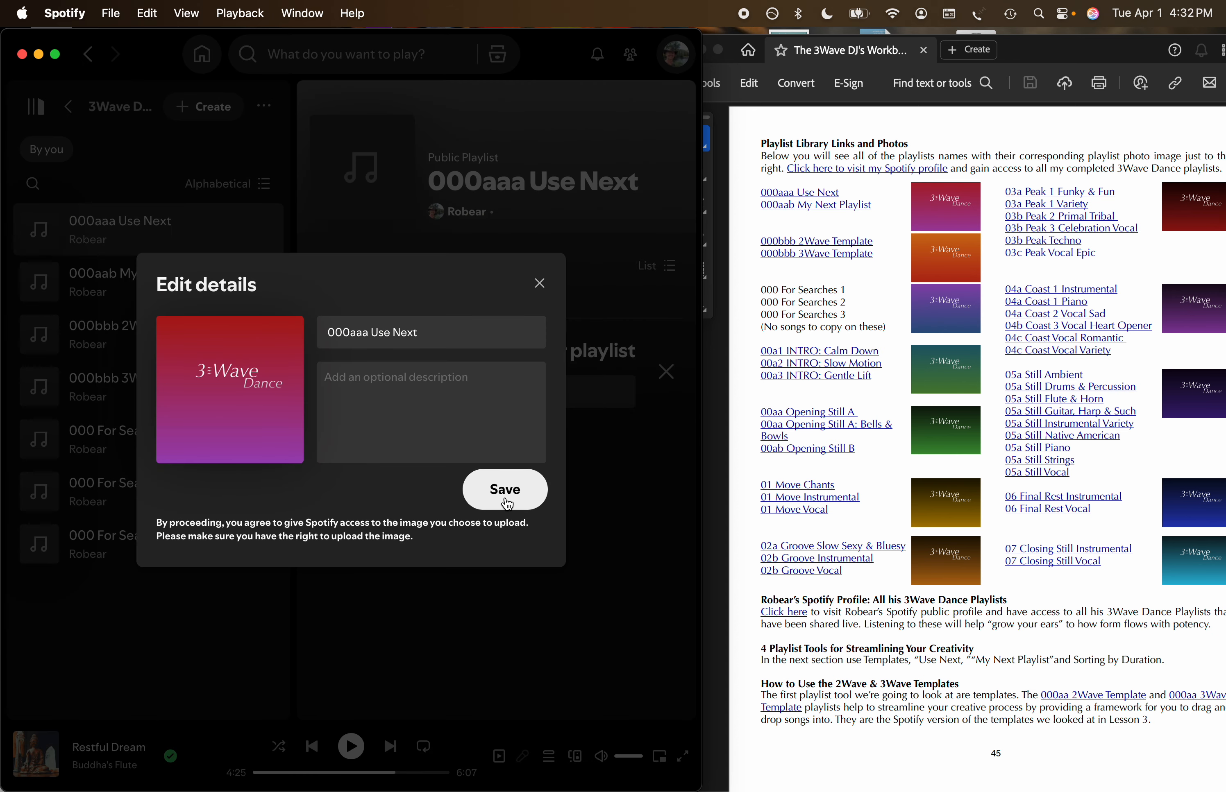
{"action": "left_click", "coordinate": [503, 508]}
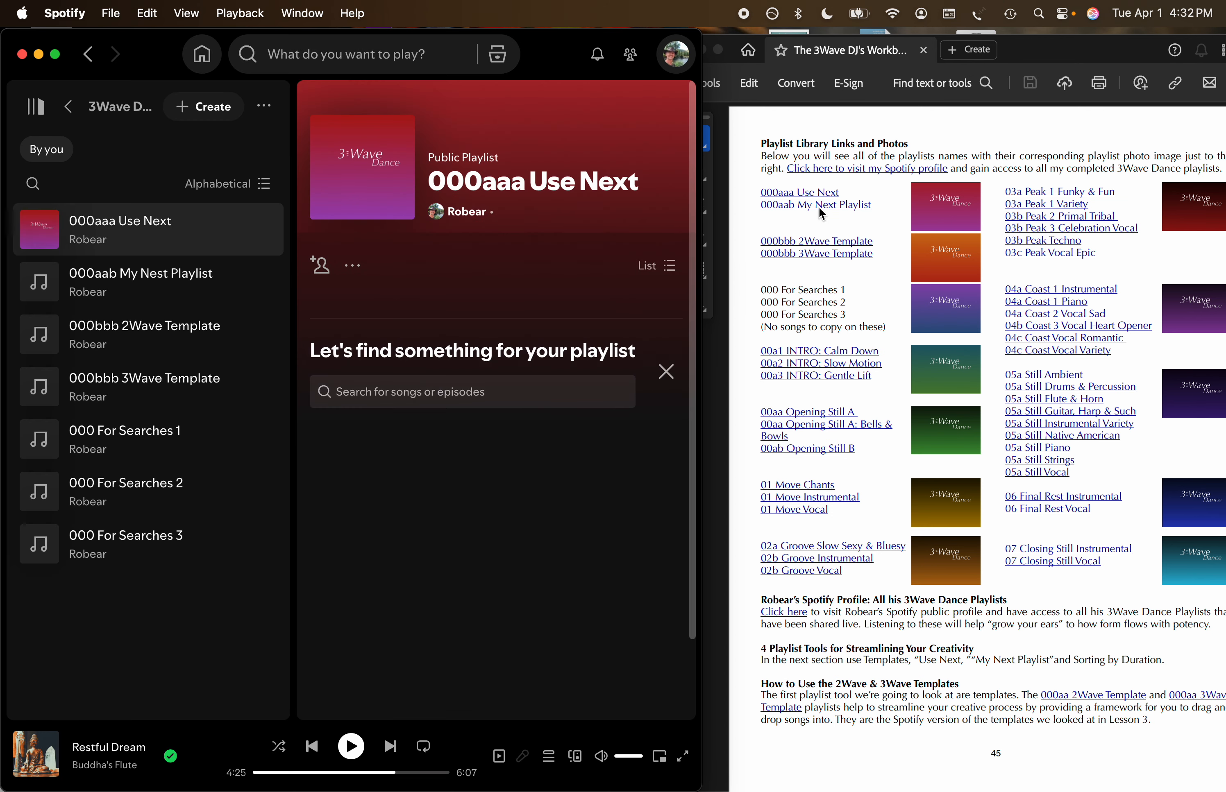
Give the 000aab My Nest Playlist the cover image 000aaa My Next Playlist.png and save its details.
{"action": "left_click", "coordinate": [227, 287]}
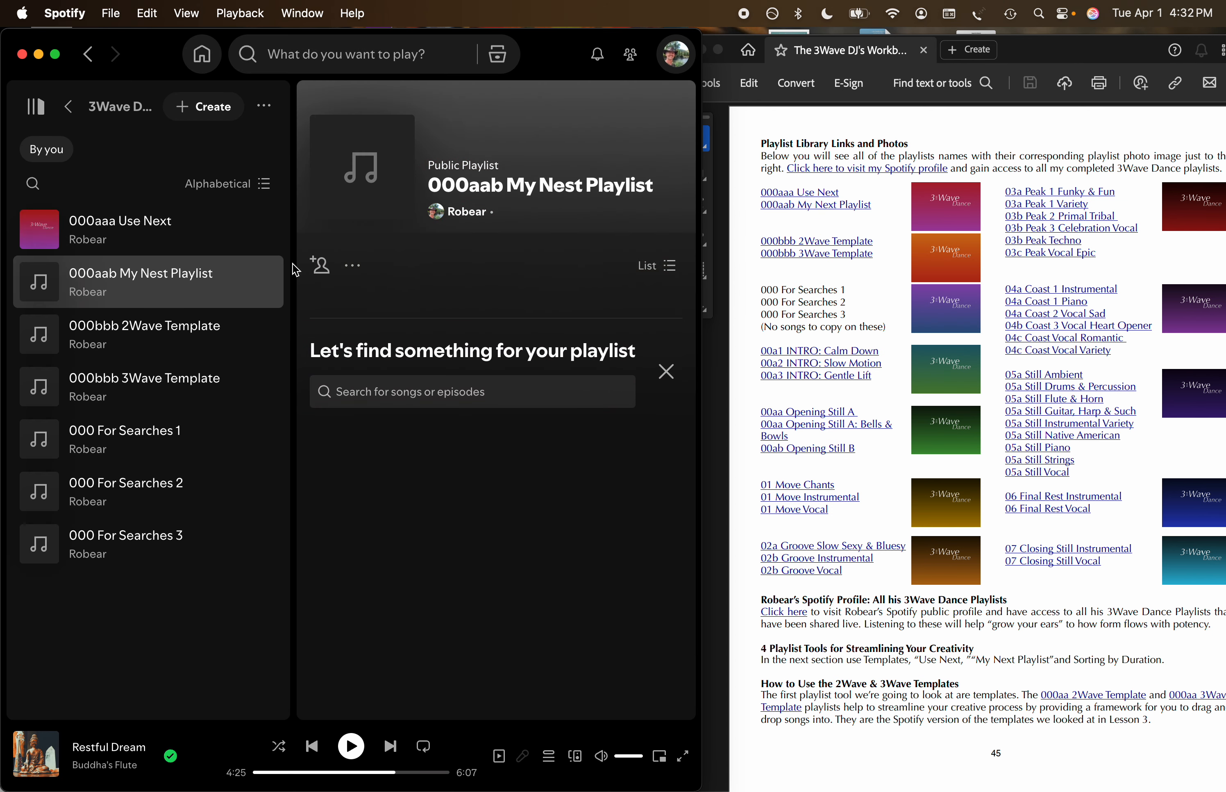
{"action": "mouse_move", "coordinate": [373, 181]}
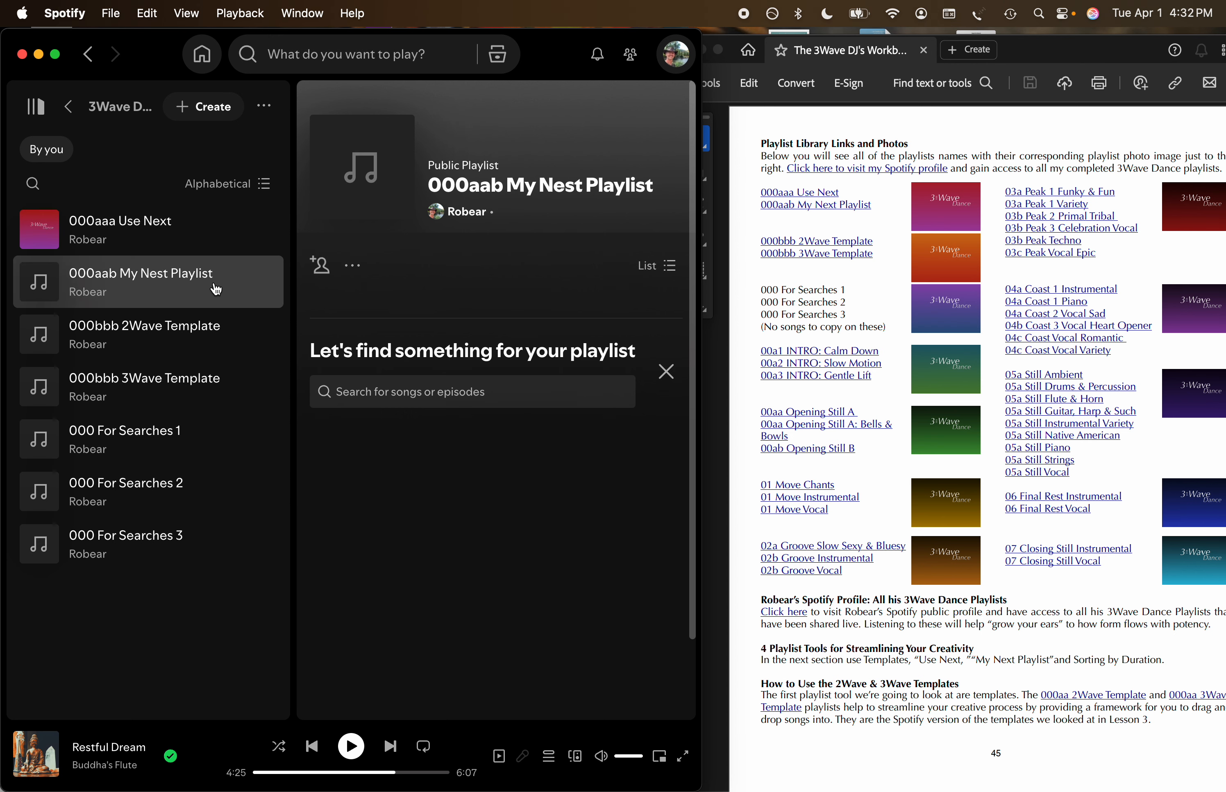
{"action": "left_click", "coordinate": [352, 184]}
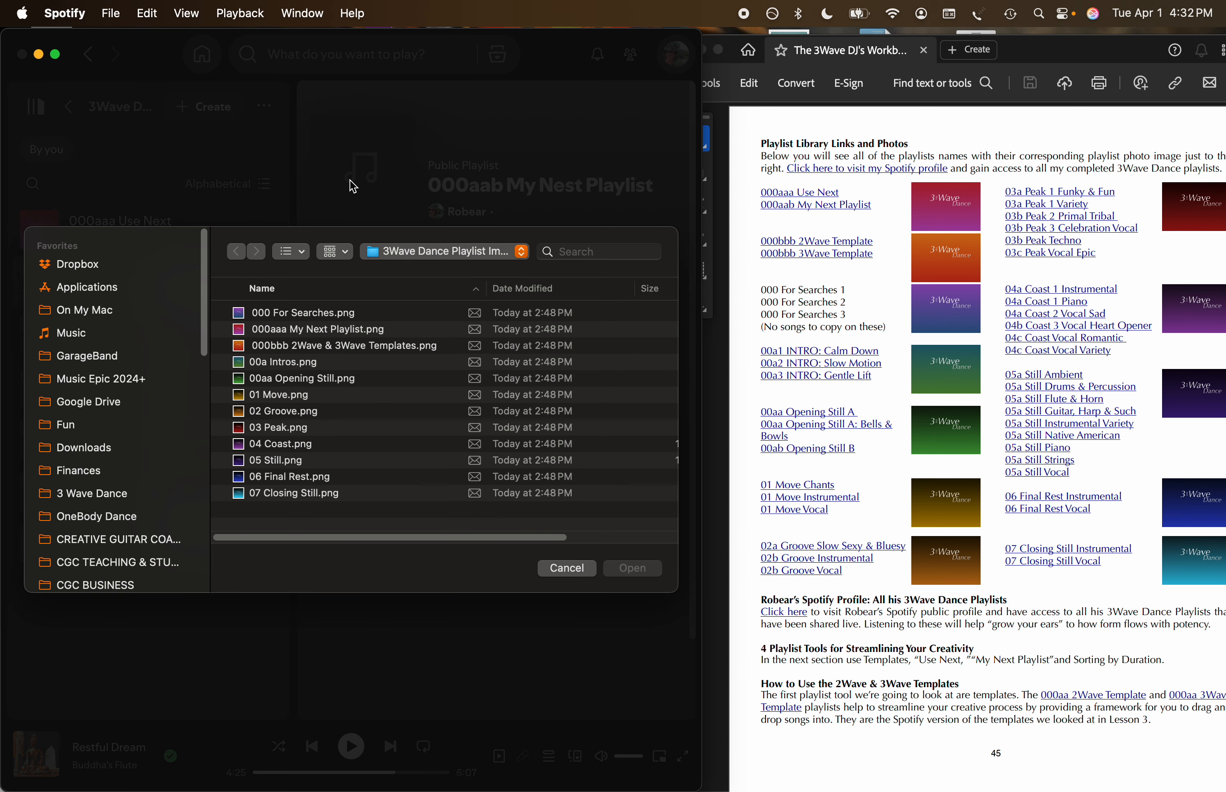
{"action": "left_click", "coordinate": [299, 330]}
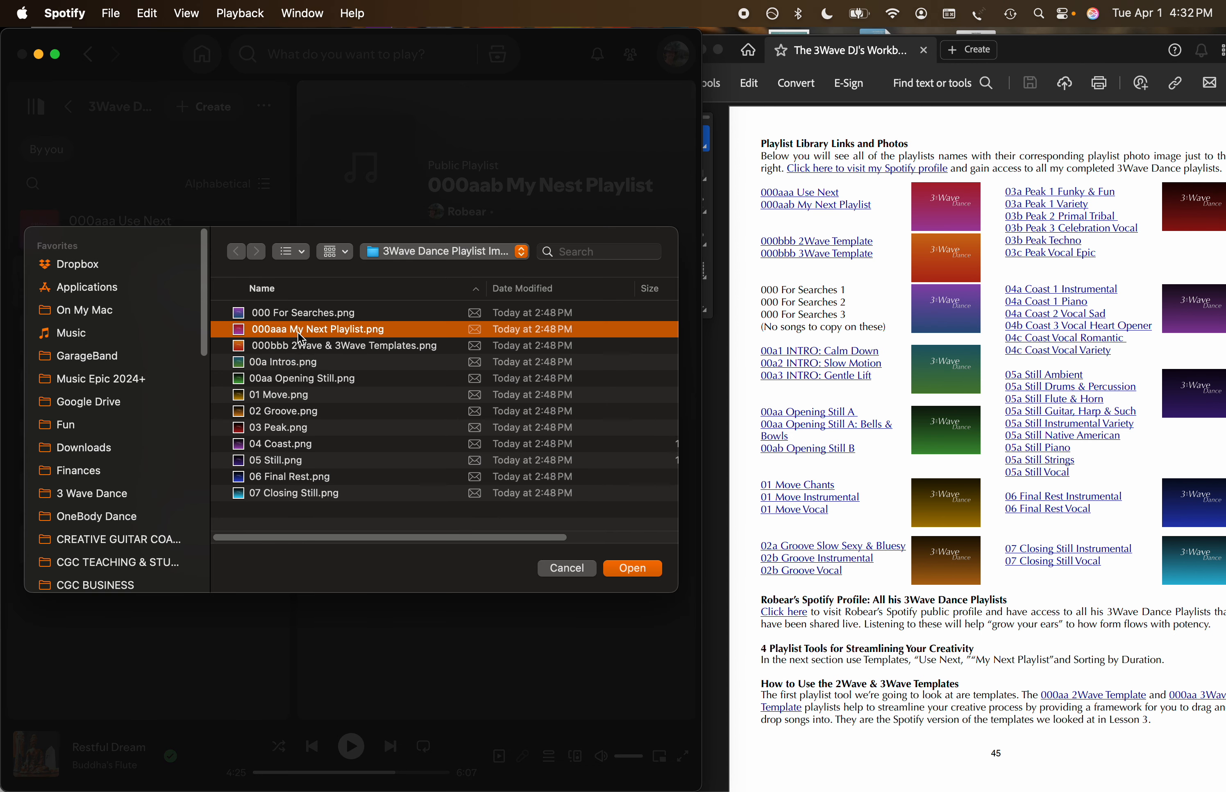
{"action": "left_click", "coordinate": [623, 572]}
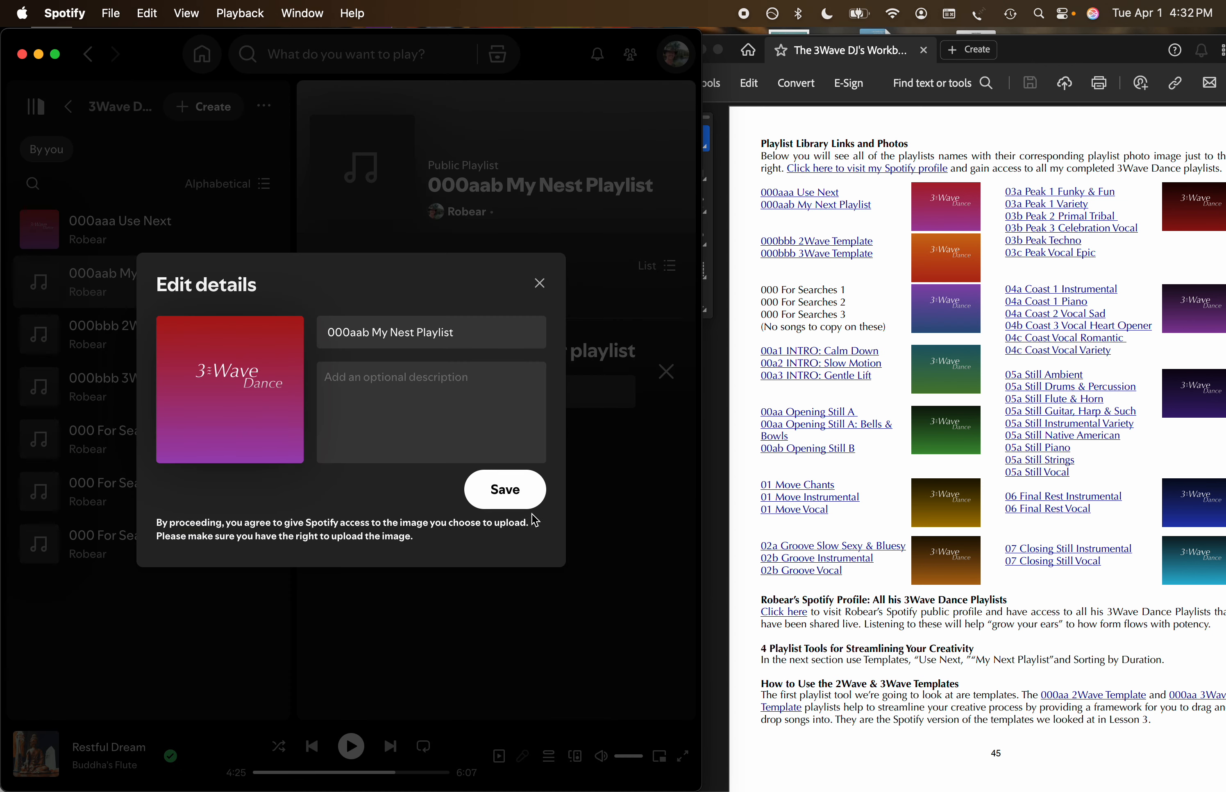
{"action": "left_click", "coordinate": [513, 497]}
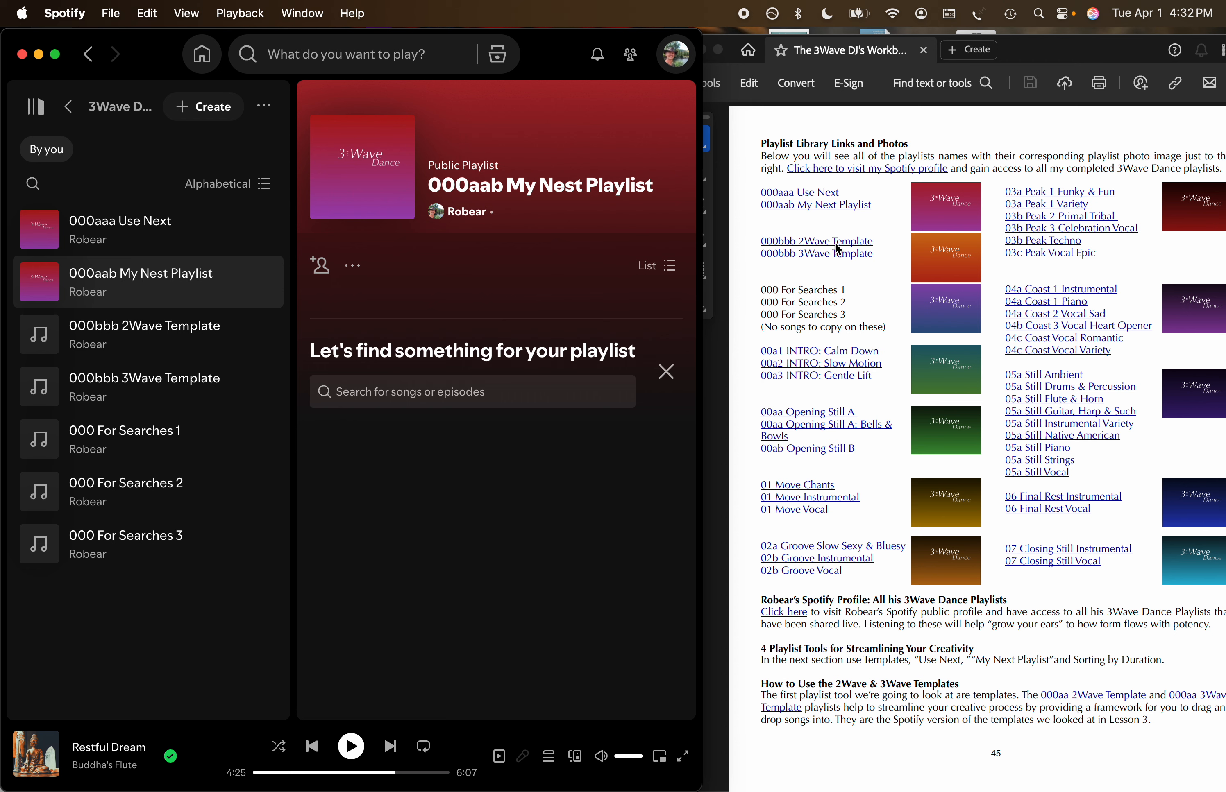
Set 000bbb 2Wave & 3Wave Templates.png as the cover photo of the 000bbb 2Wave Template playlist.
{"action": "left_click", "coordinate": [247, 337]}
{"action": "left_click", "coordinate": [363, 167]}
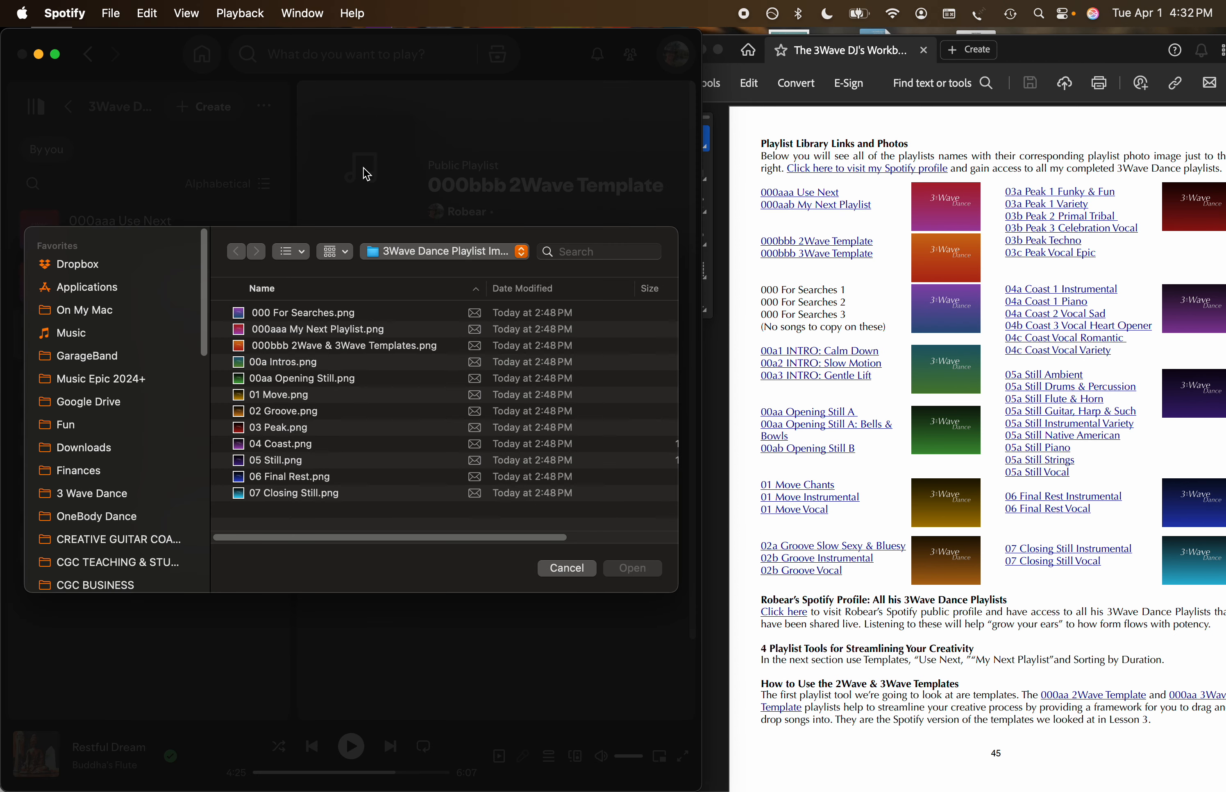
{"action": "double_click", "coordinate": [391, 345]}
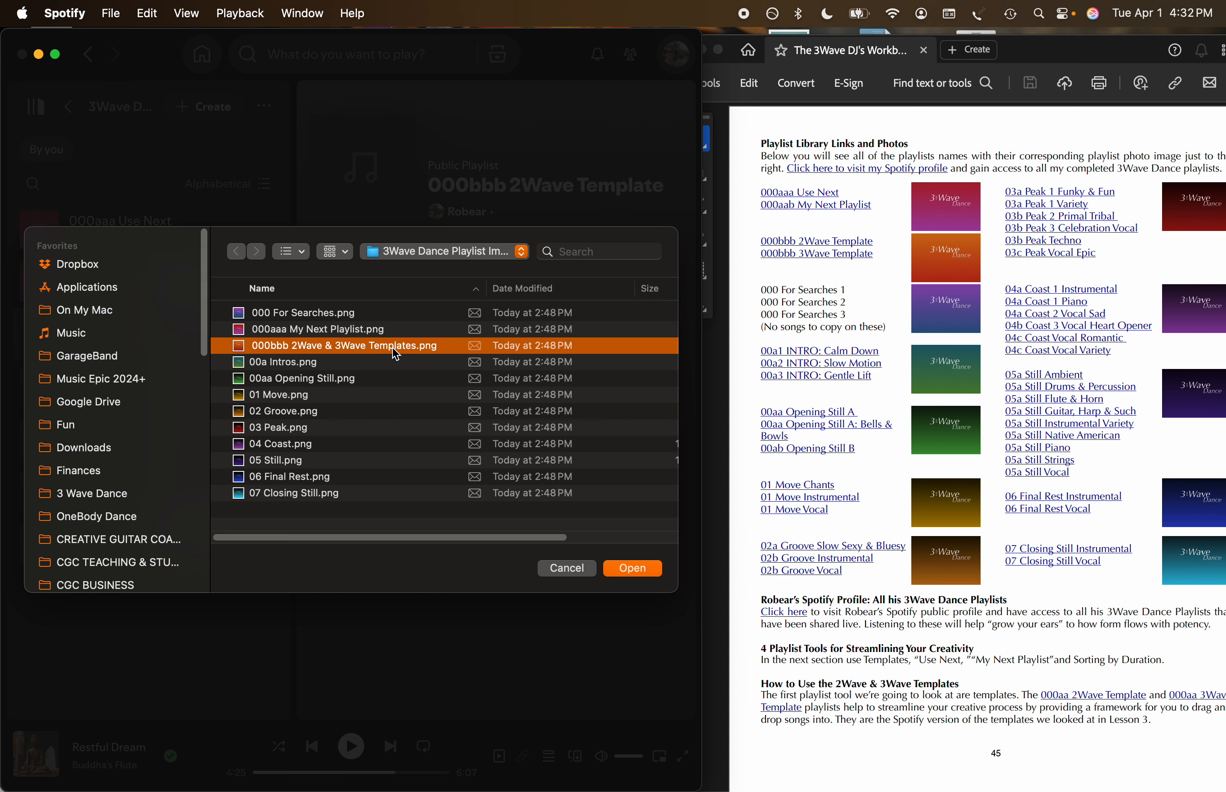
{"action": "left_click", "coordinate": [504, 492]}
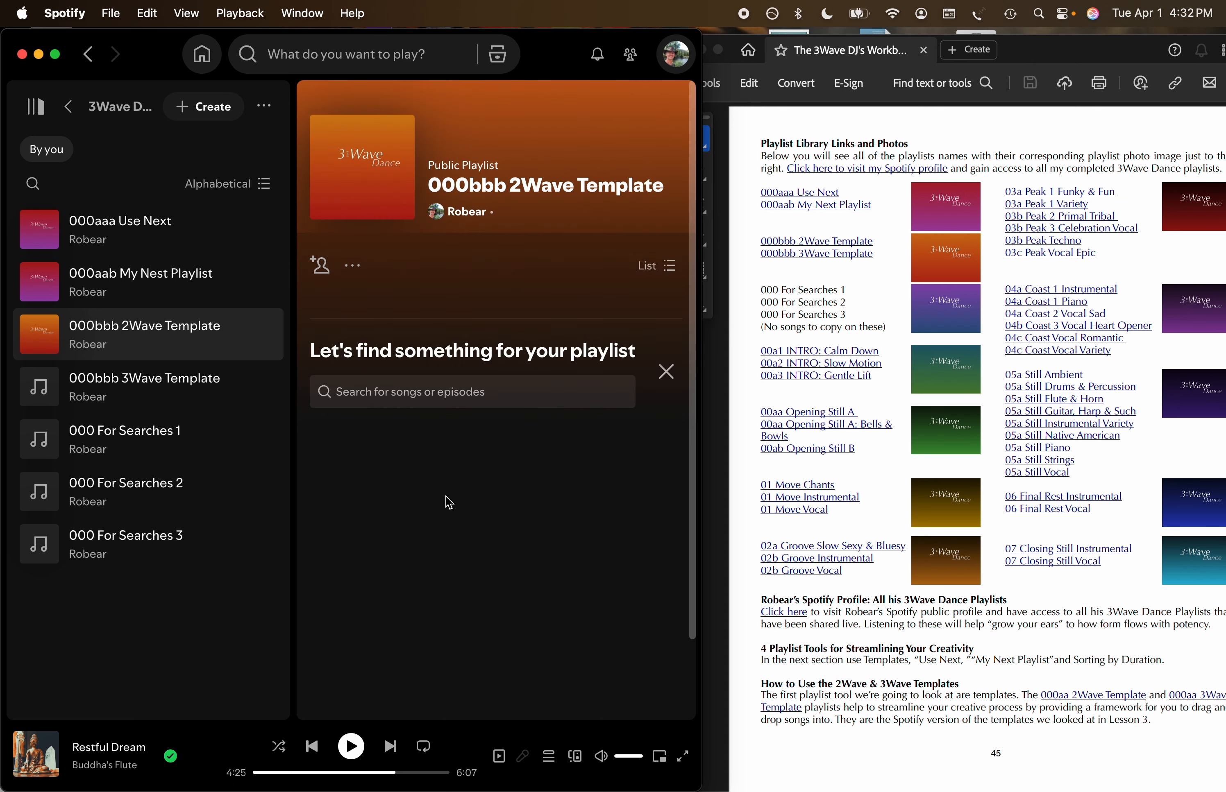
Set 000bbb 2Wave & 3Wave Templates.png as the cover photo of the 000bbb 3Wave Template playlist.
{"action": "left_click", "coordinate": [262, 396]}
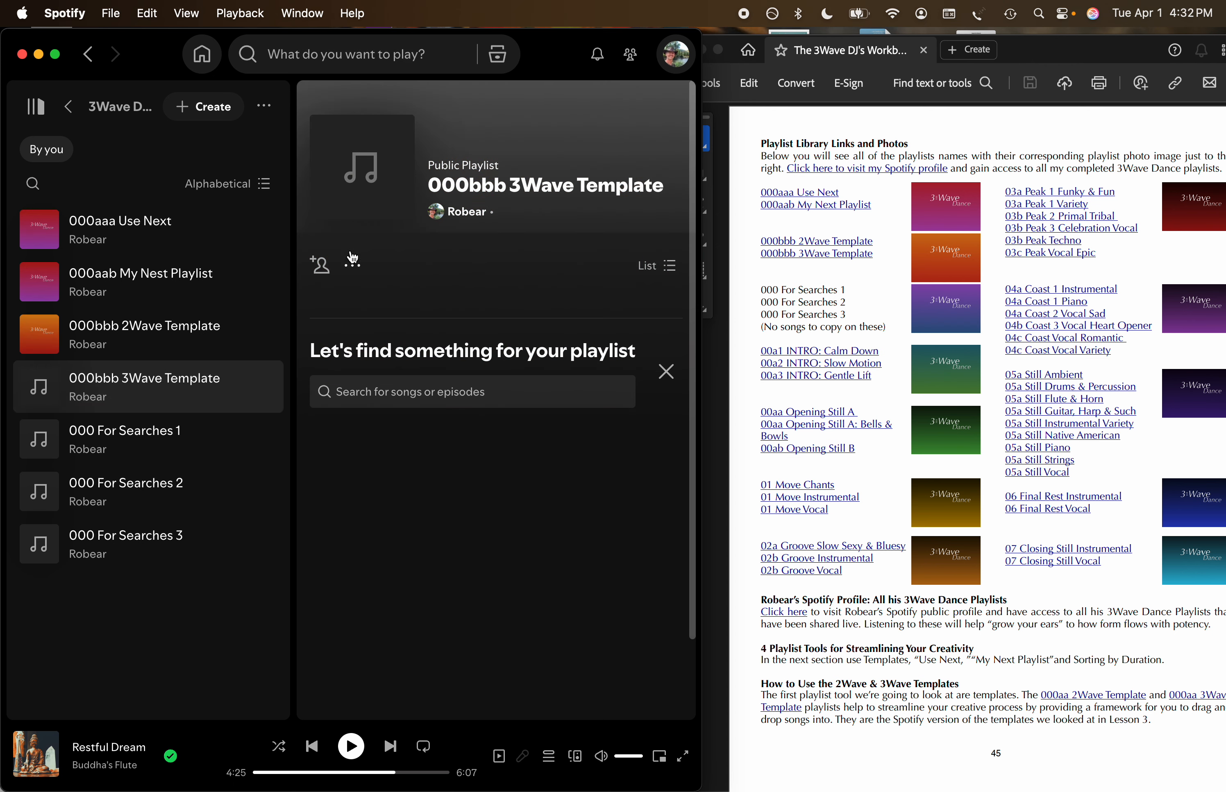
{"action": "left_click", "coordinate": [364, 168]}
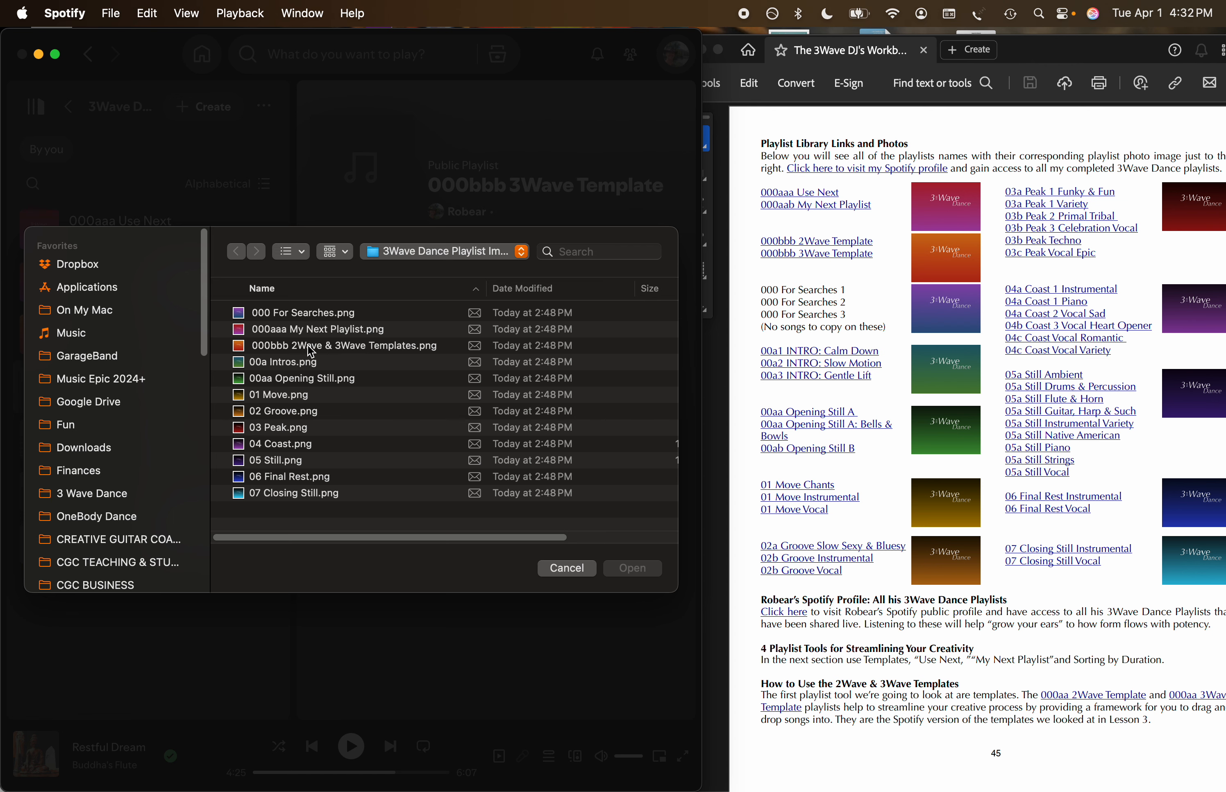
{"action": "left_click", "coordinate": [357, 348]}
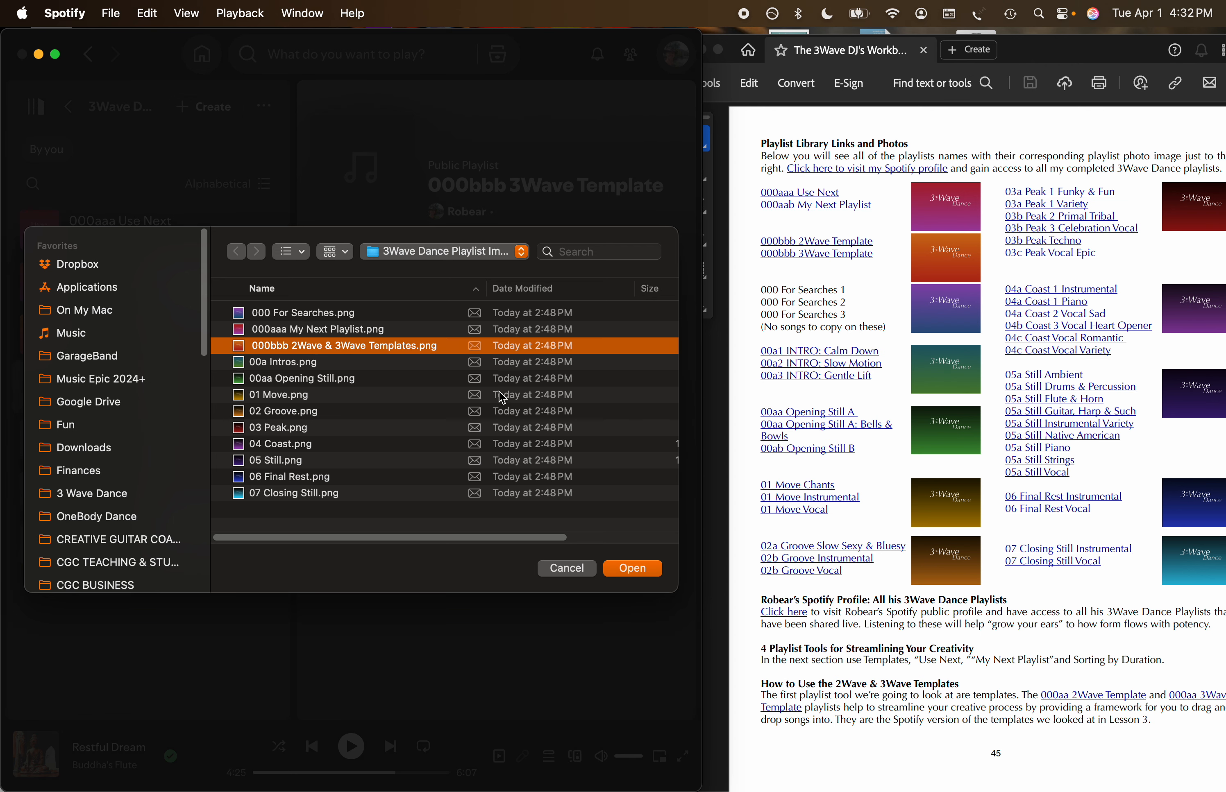
{"action": "left_click", "coordinate": [632, 568]}
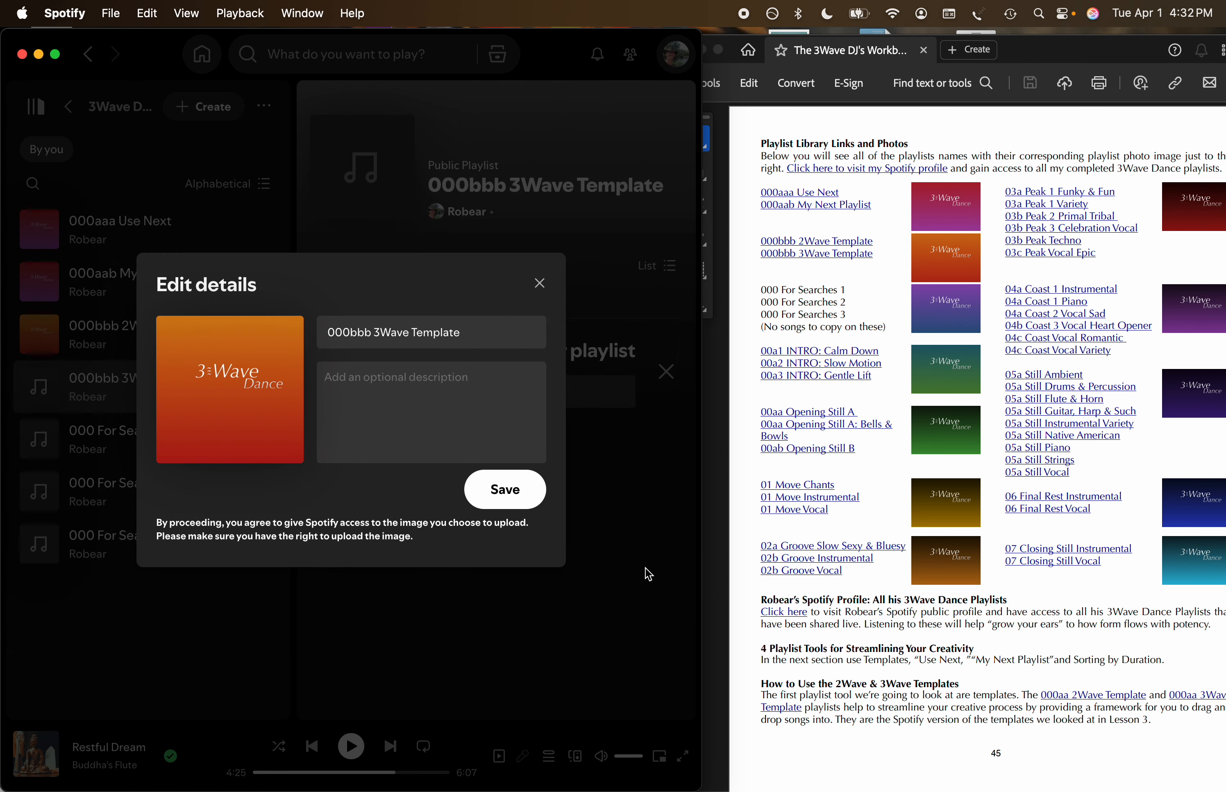
{"action": "left_click", "coordinate": [505, 492]}
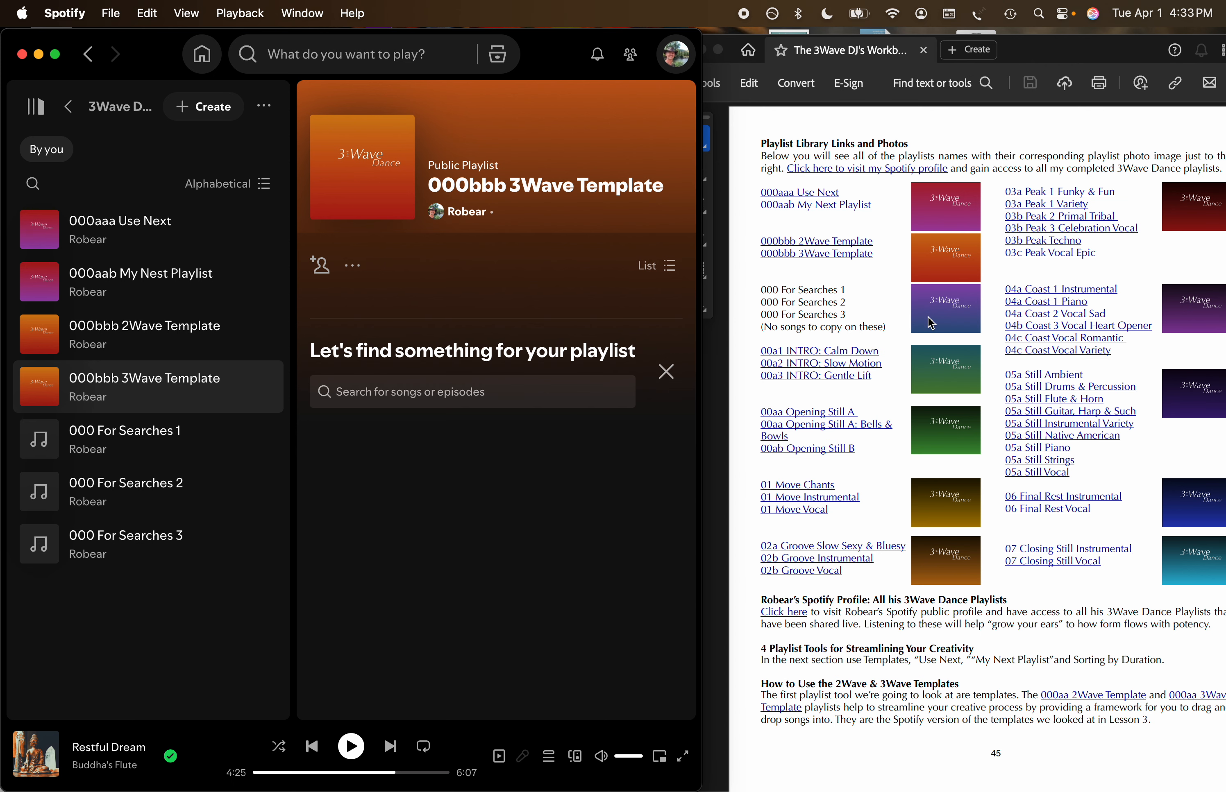
Set 000 For Searches.png as the cover photo of the 000 For Searches 1 playlist.
{"action": "left_click", "coordinate": [240, 442]}
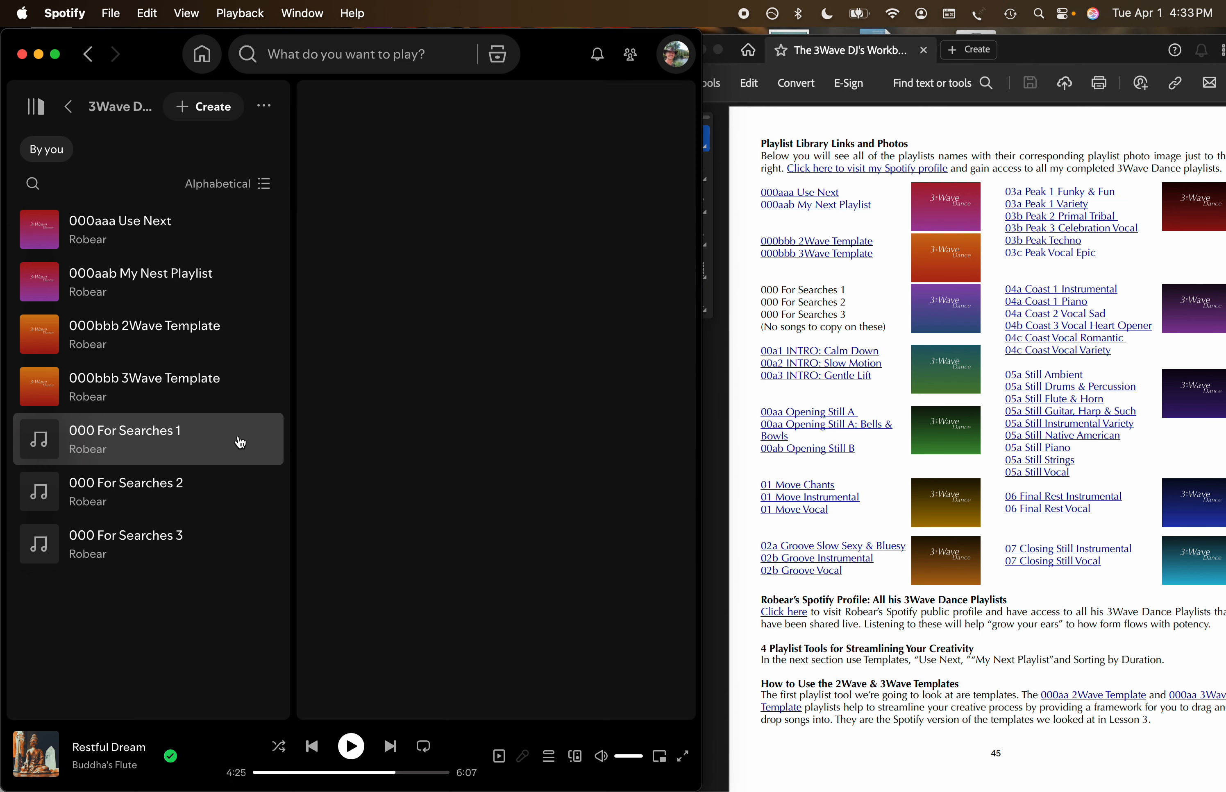
{"action": "left_click", "coordinate": [362, 168]}
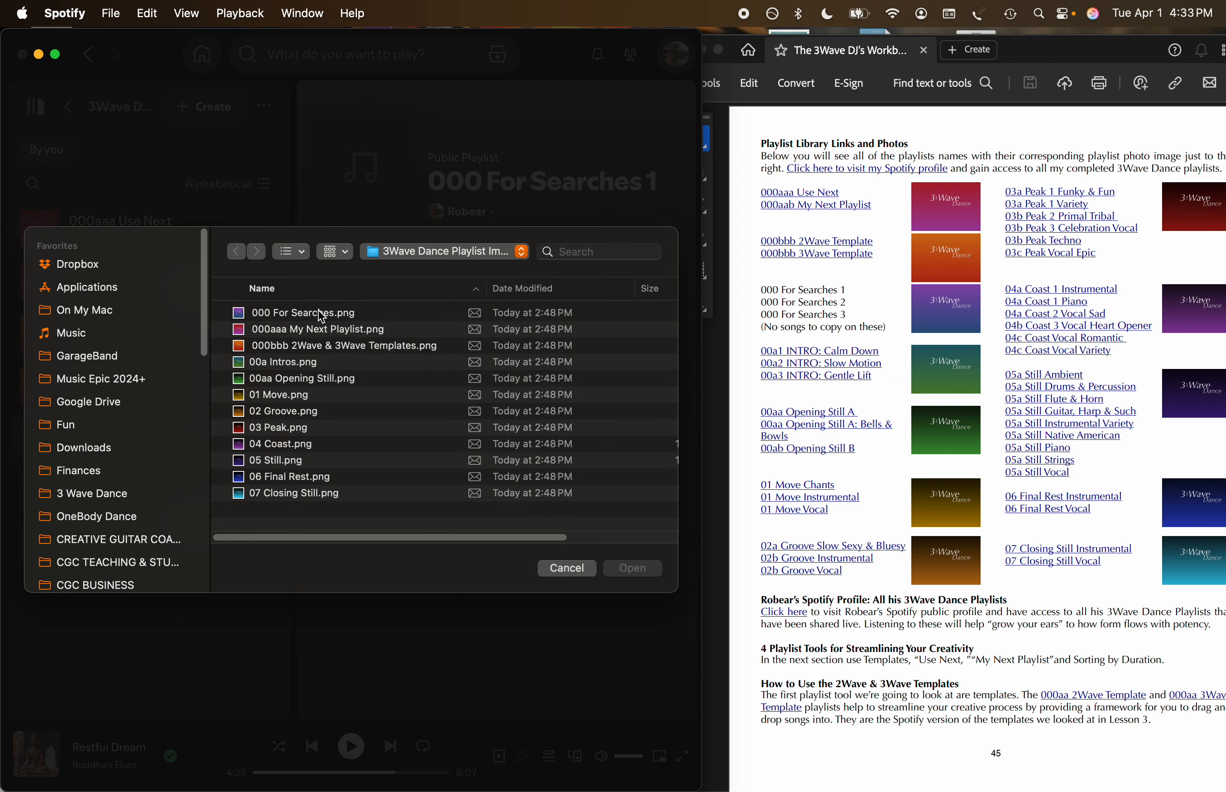
{"action": "double_click", "coordinate": [321, 315]}
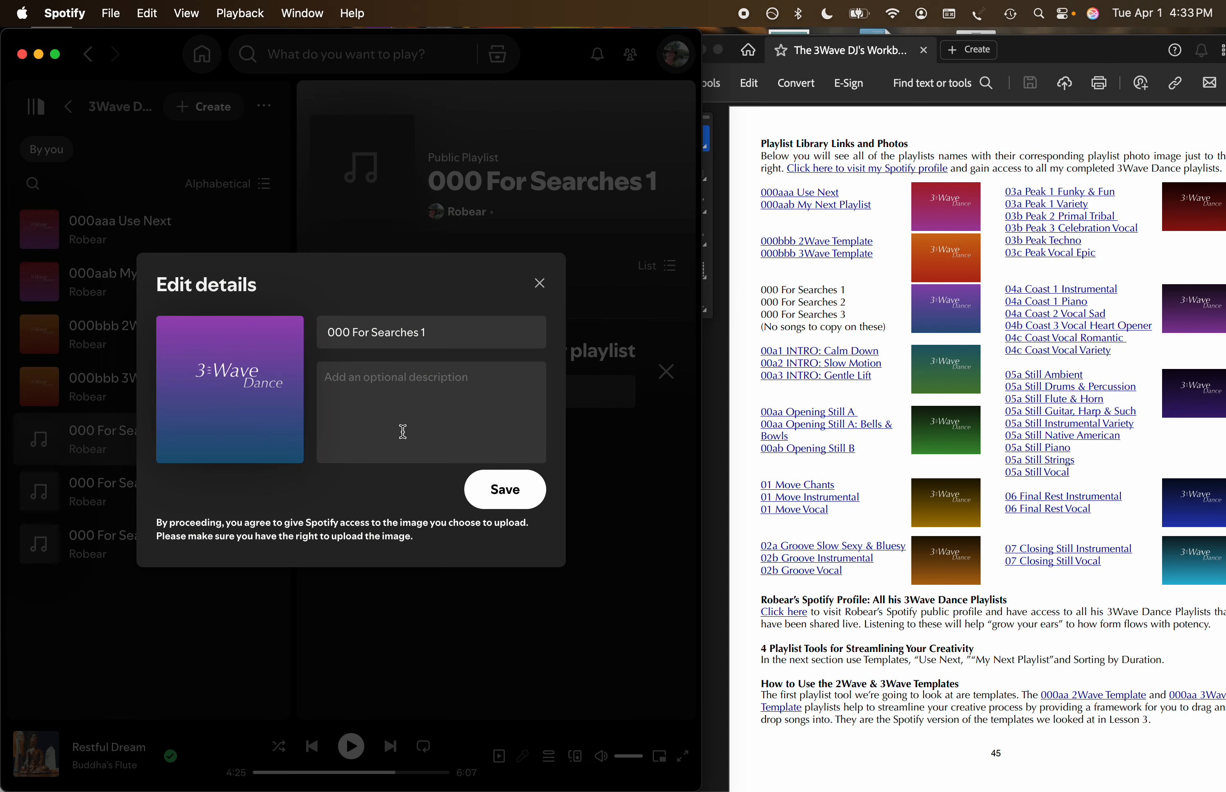
{"action": "left_click", "coordinate": [504, 495]}
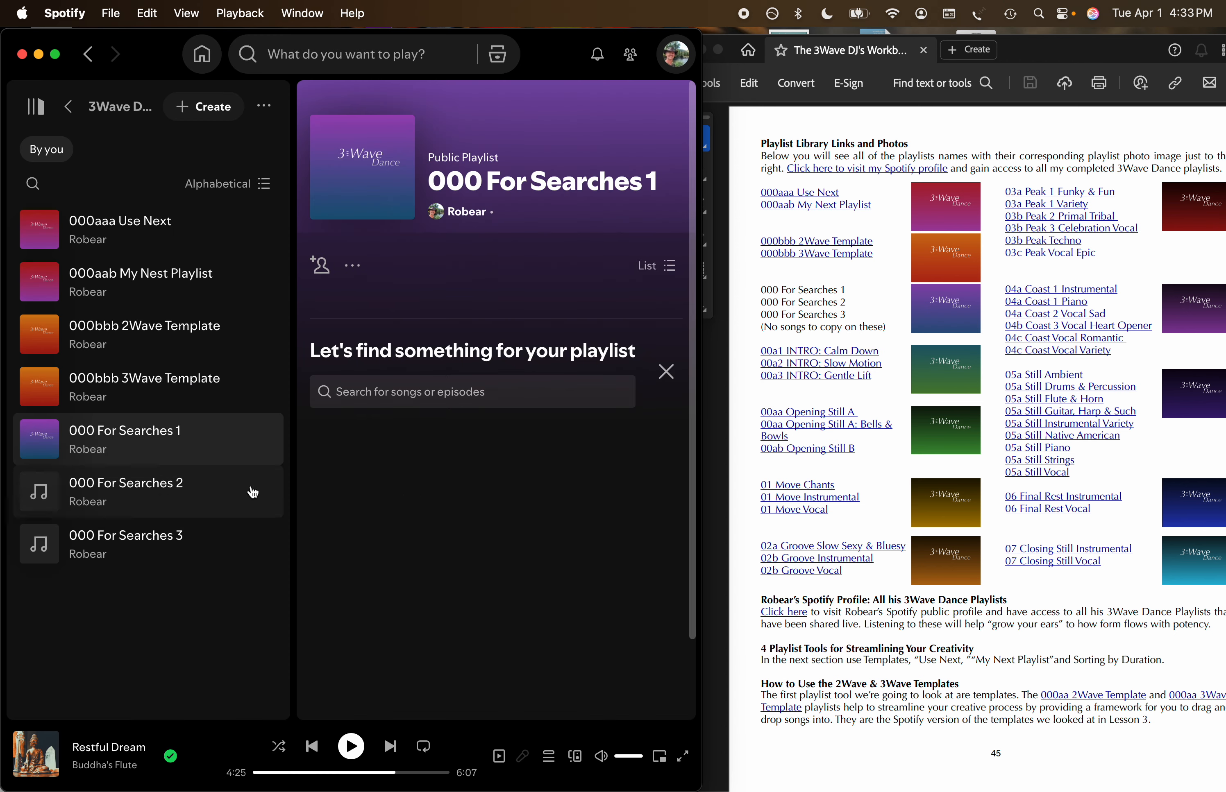
Set 000 For Searches.png as the cover photo of the 000 For Searches 2 playlist.
{"action": "left_click", "coordinate": [252, 493]}
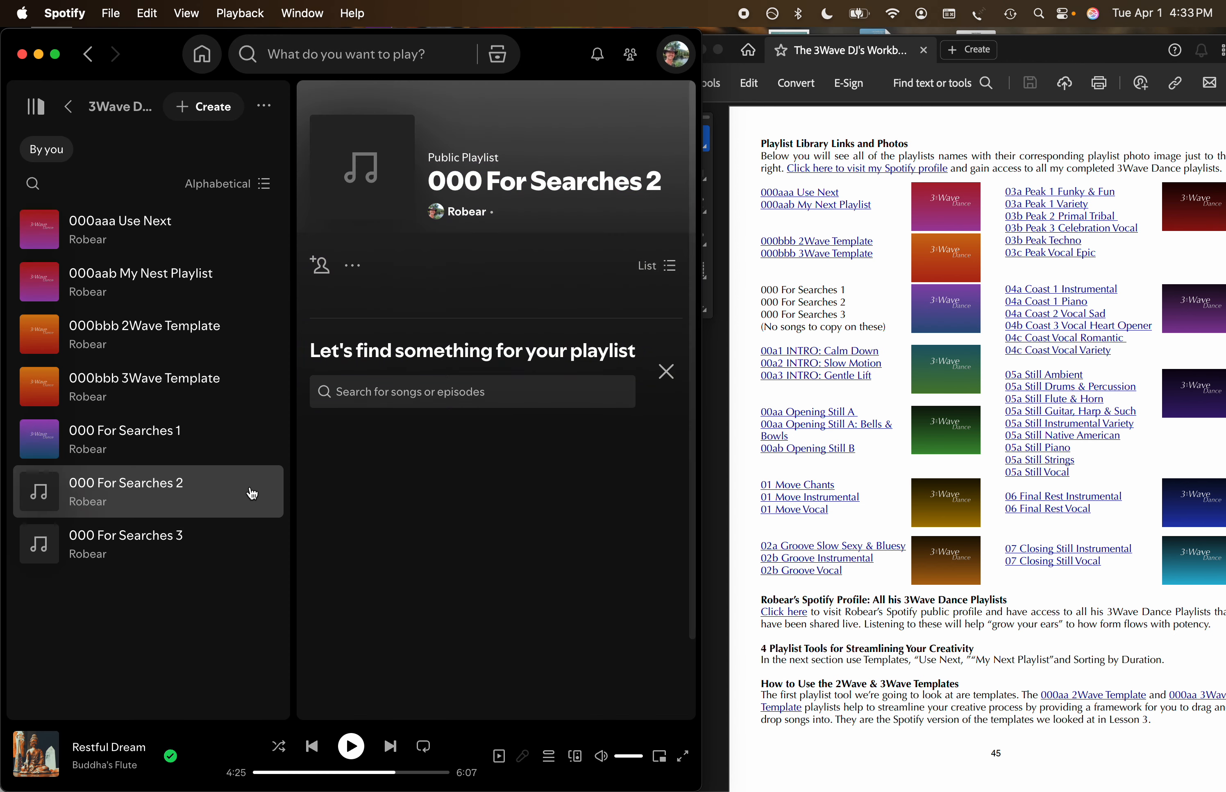
{"action": "left_click", "coordinate": [364, 165]}
{"action": "double_click", "coordinate": [322, 310]}
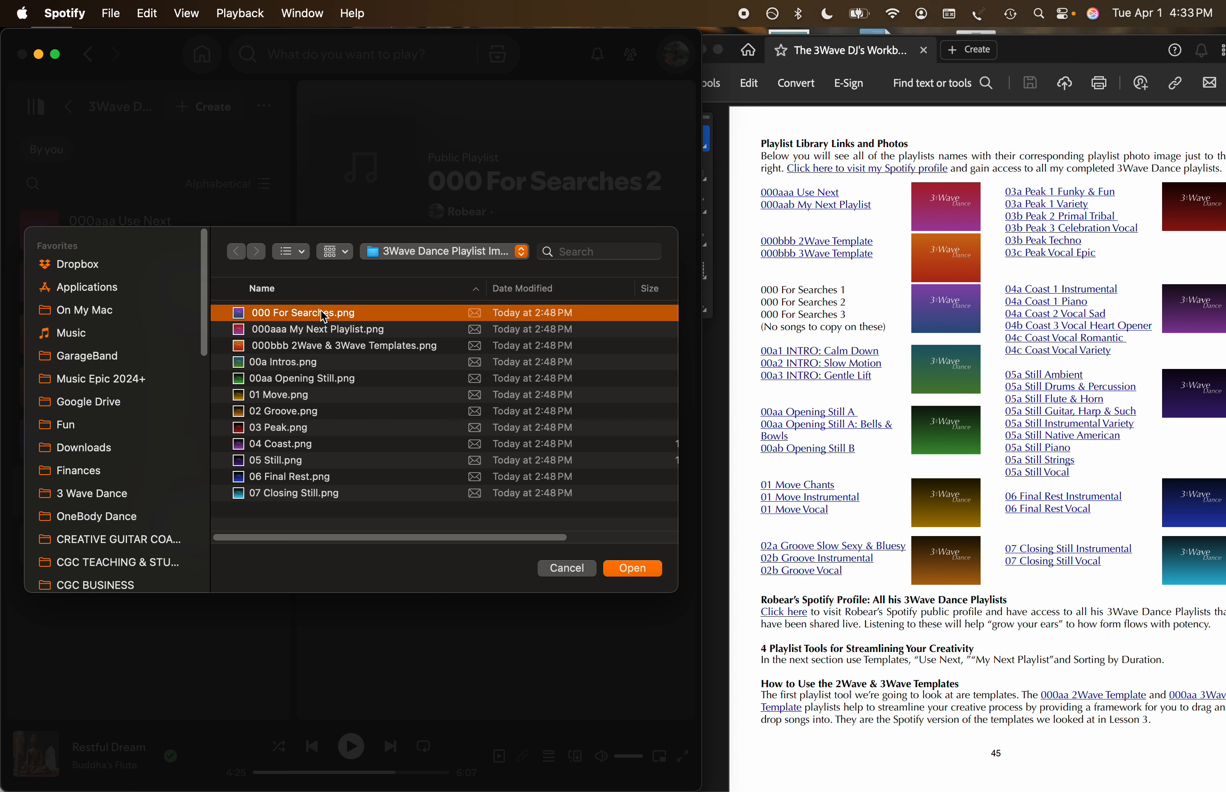
{"action": "left_click", "coordinate": [500, 489]}
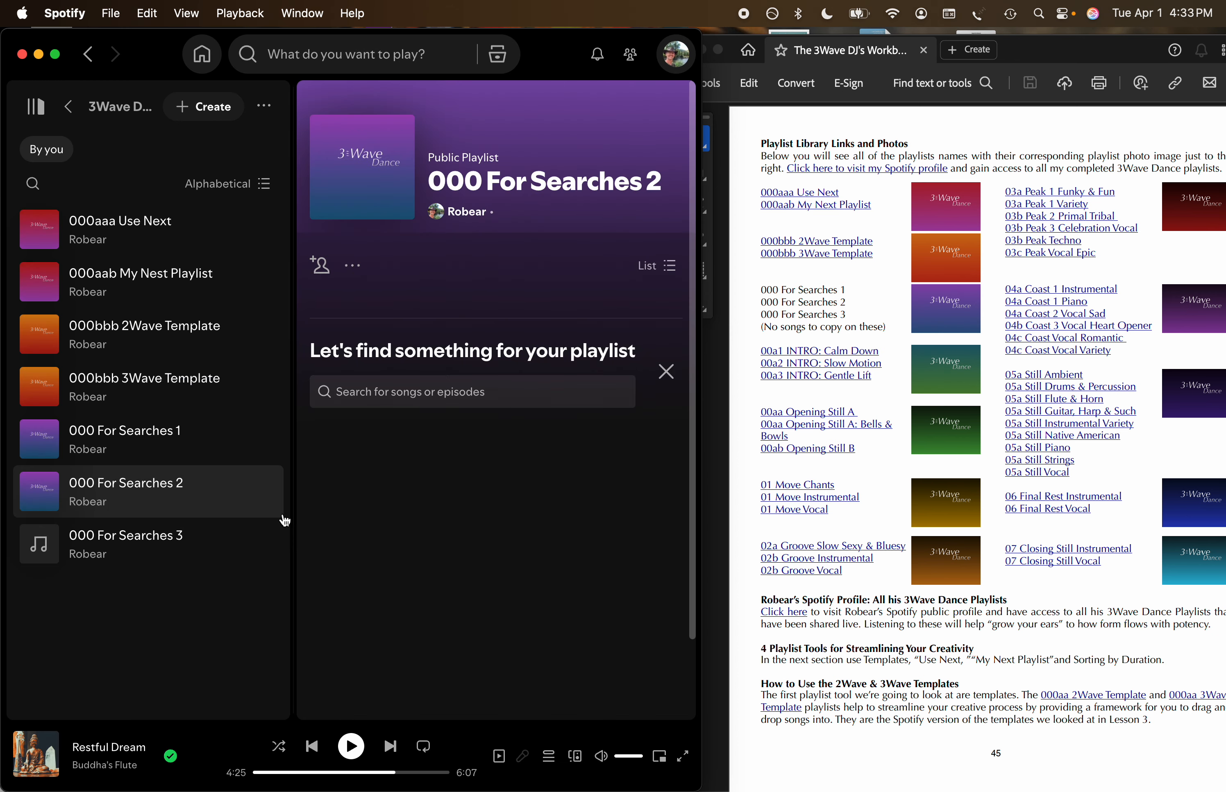
Set 000 For Searches.png as the cover photo of the 000 For Searches 3 playlist.
{"action": "left_click", "coordinate": [241, 537]}
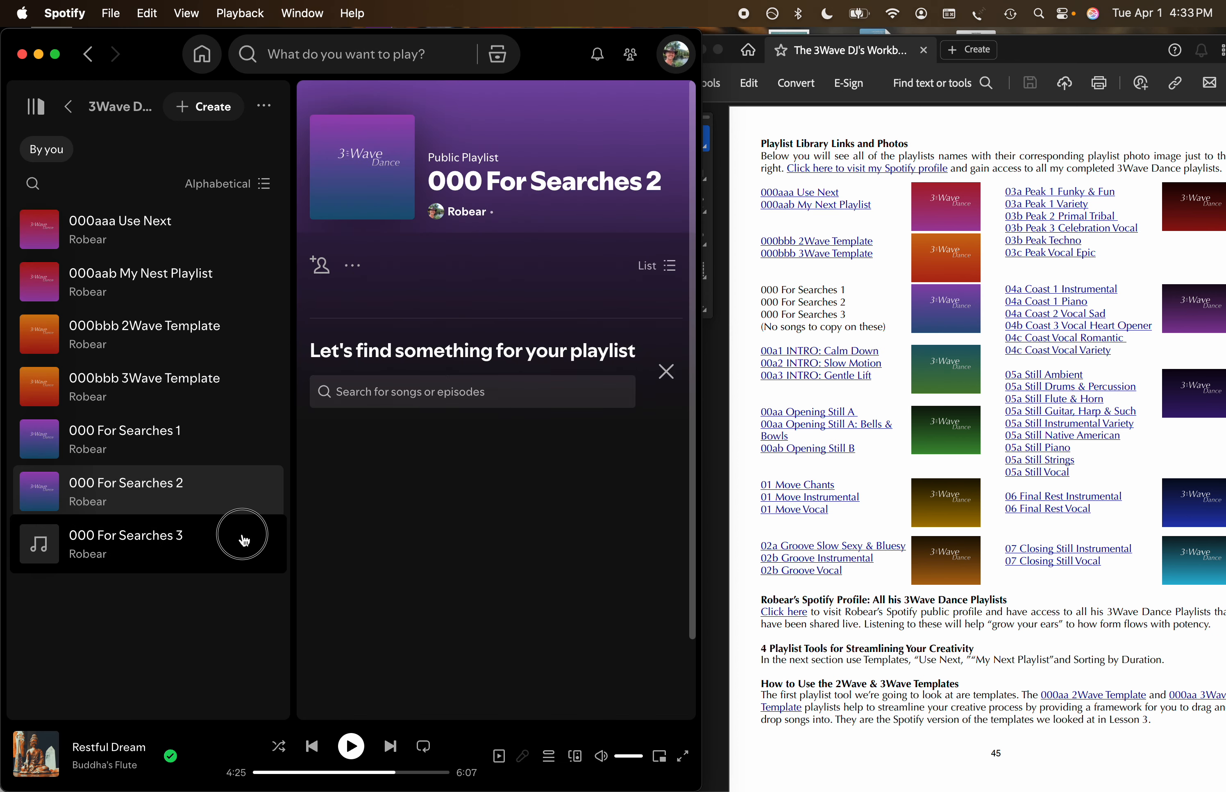
{"action": "left_click", "coordinate": [364, 164]}
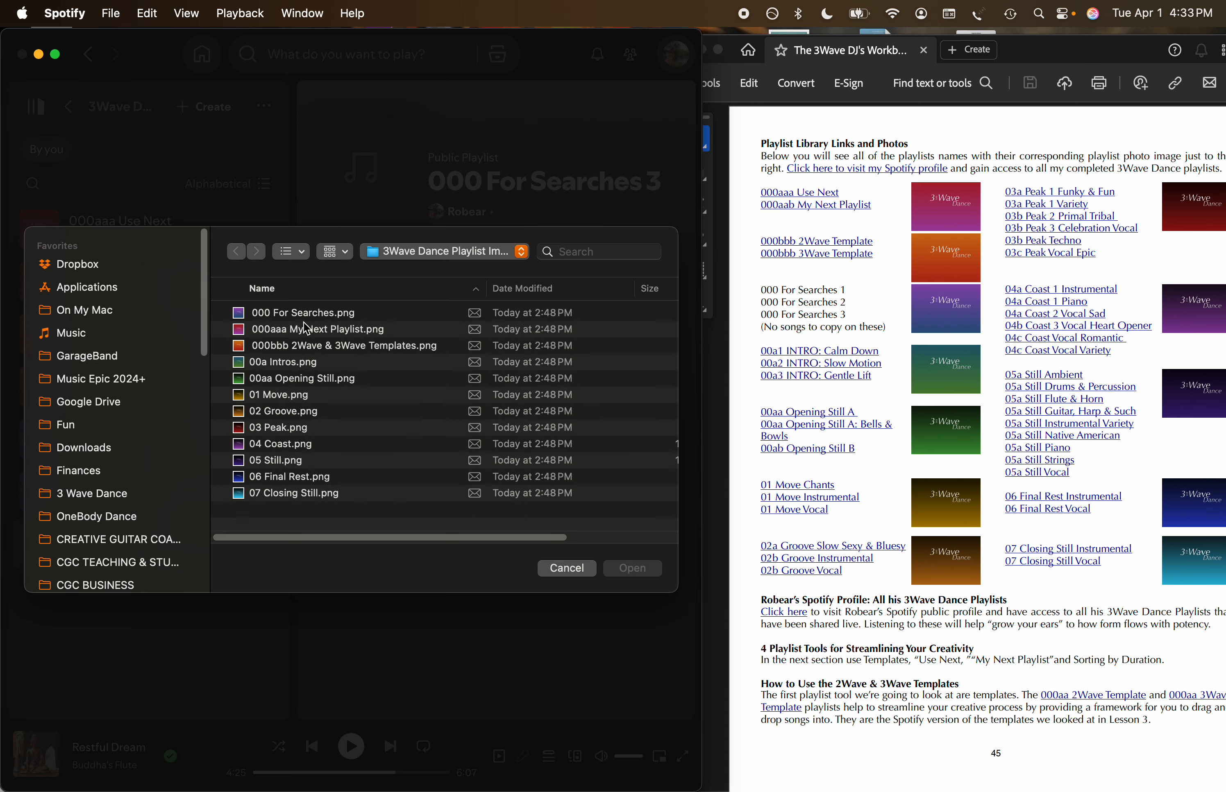
{"action": "left_click", "coordinate": [339, 312]}
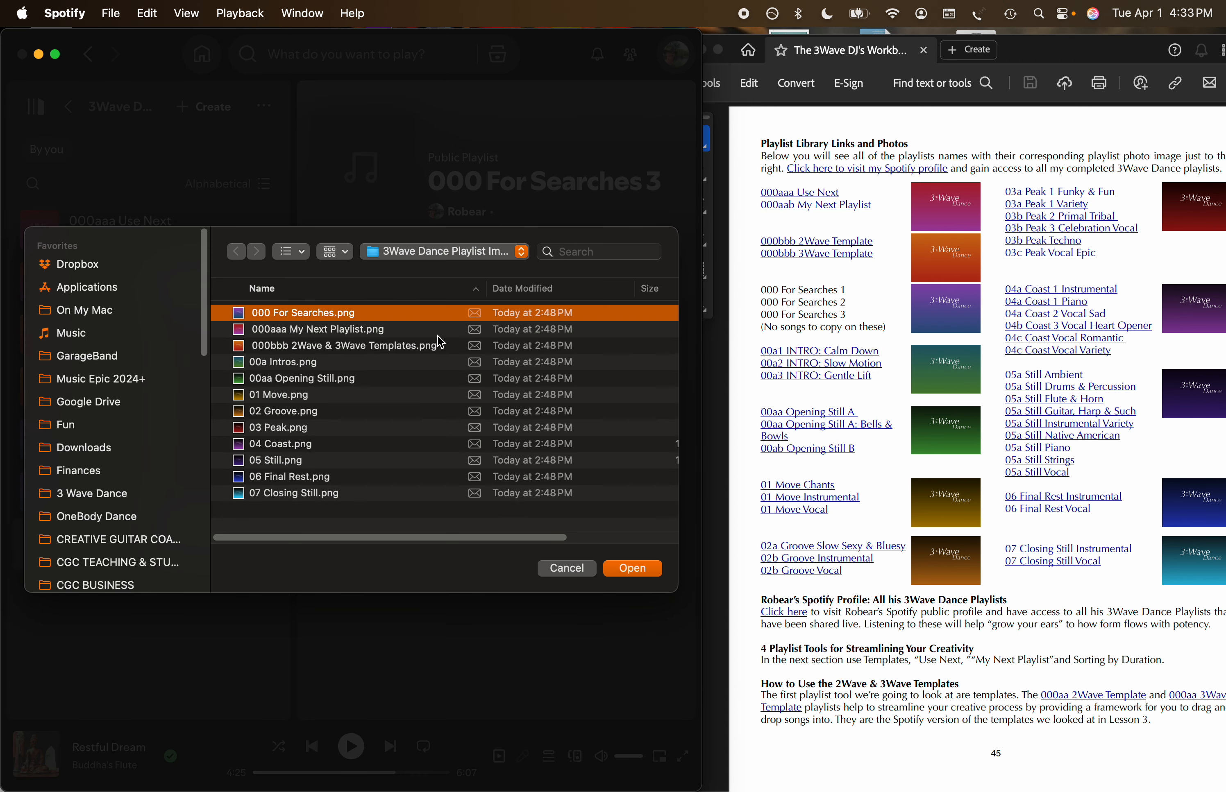
{"action": "left_click", "coordinate": [631, 568]}
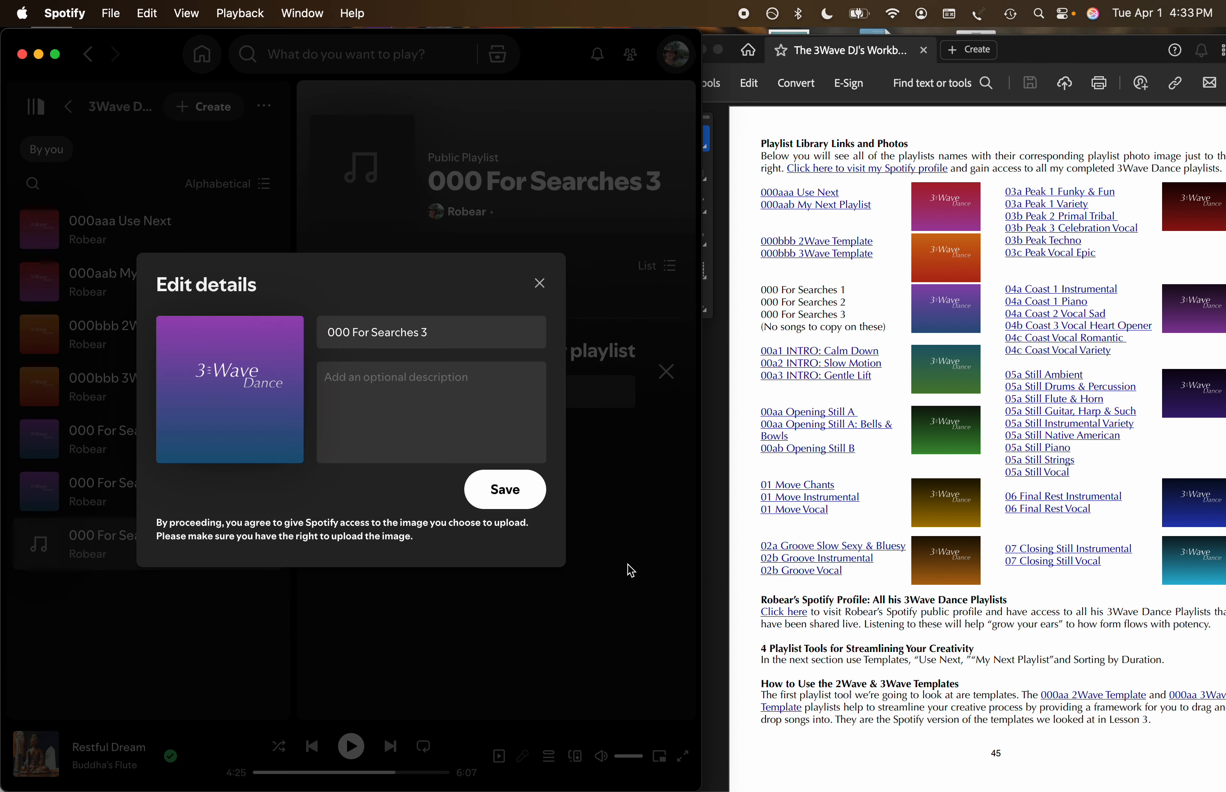
{"action": "left_click", "coordinate": [505, 489]}
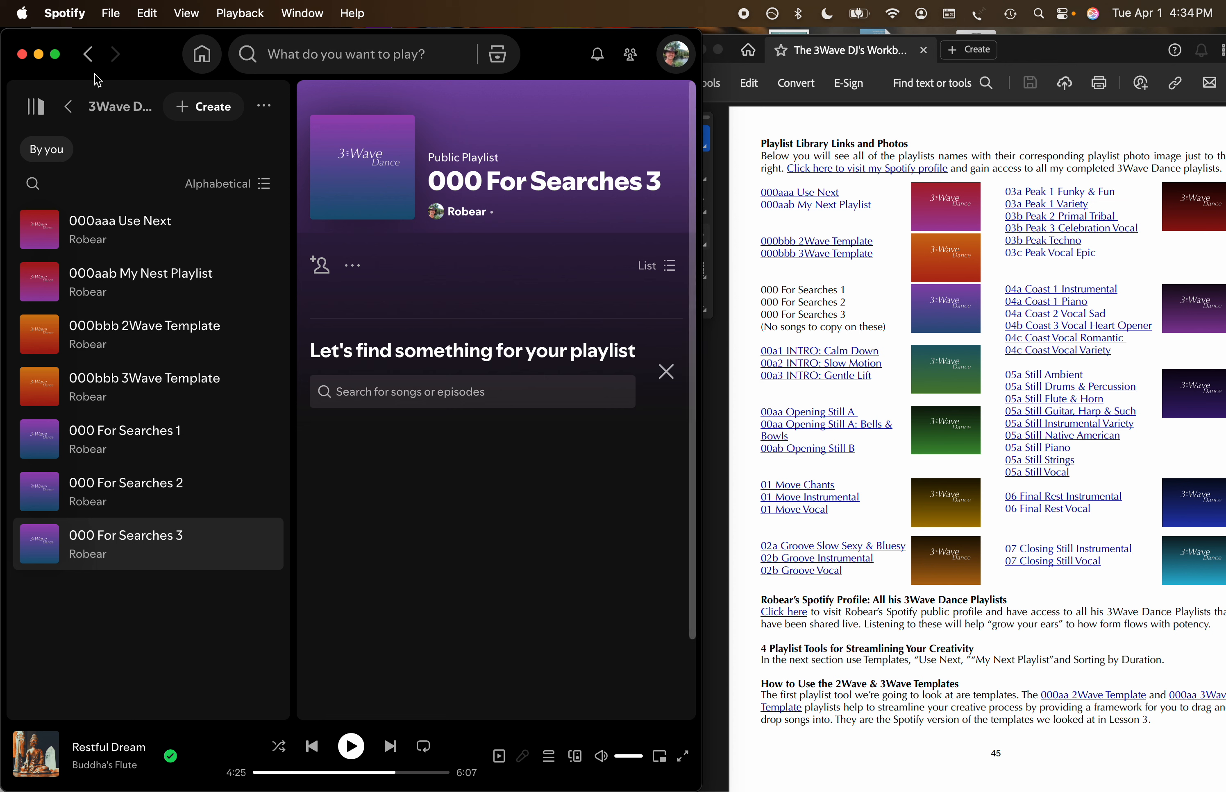
Return to the main library and look through the playlists and covers in the 3Wave Dance Library 2 folder.
{"action": "left_click", "coordinate": [70, 107]}
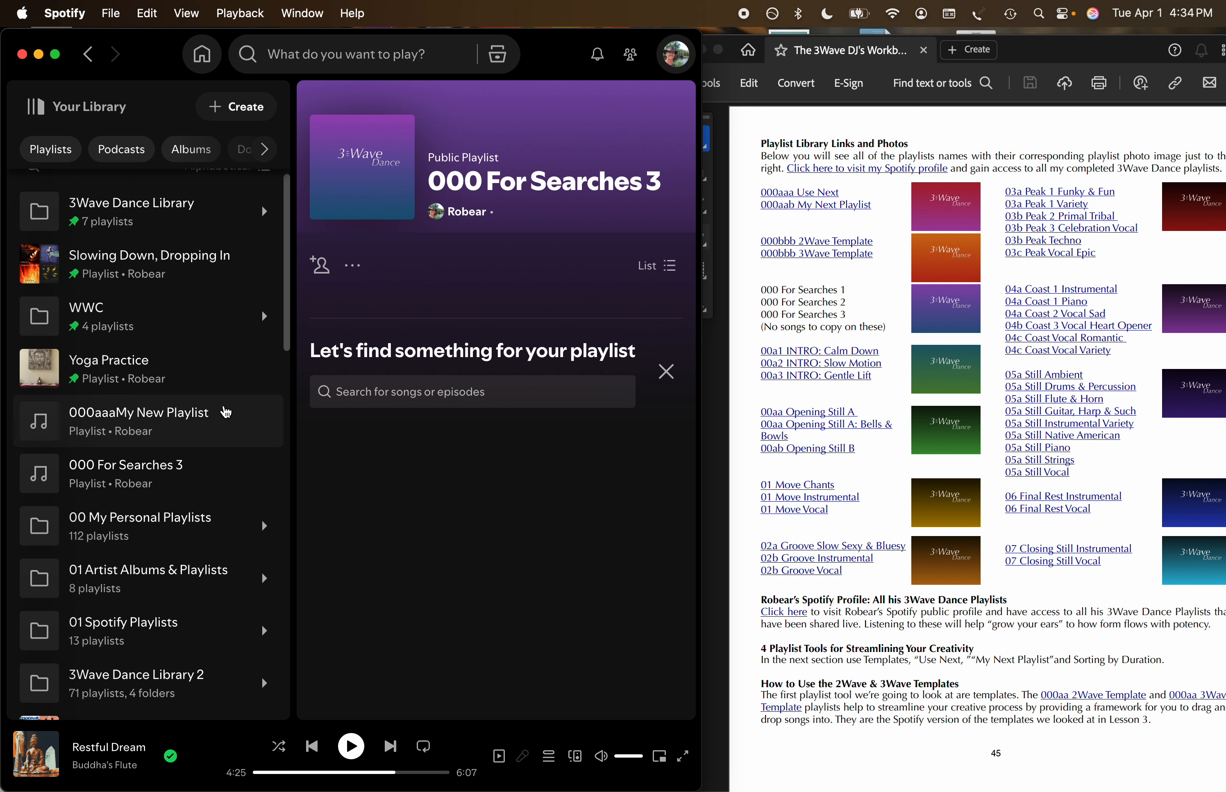
{"action": "scroll", "coordinate": [229, 418], "scroll_direction": "down", "scroll_amount": 5}
{"action": "left_click", "coordinate": [226, 466]}
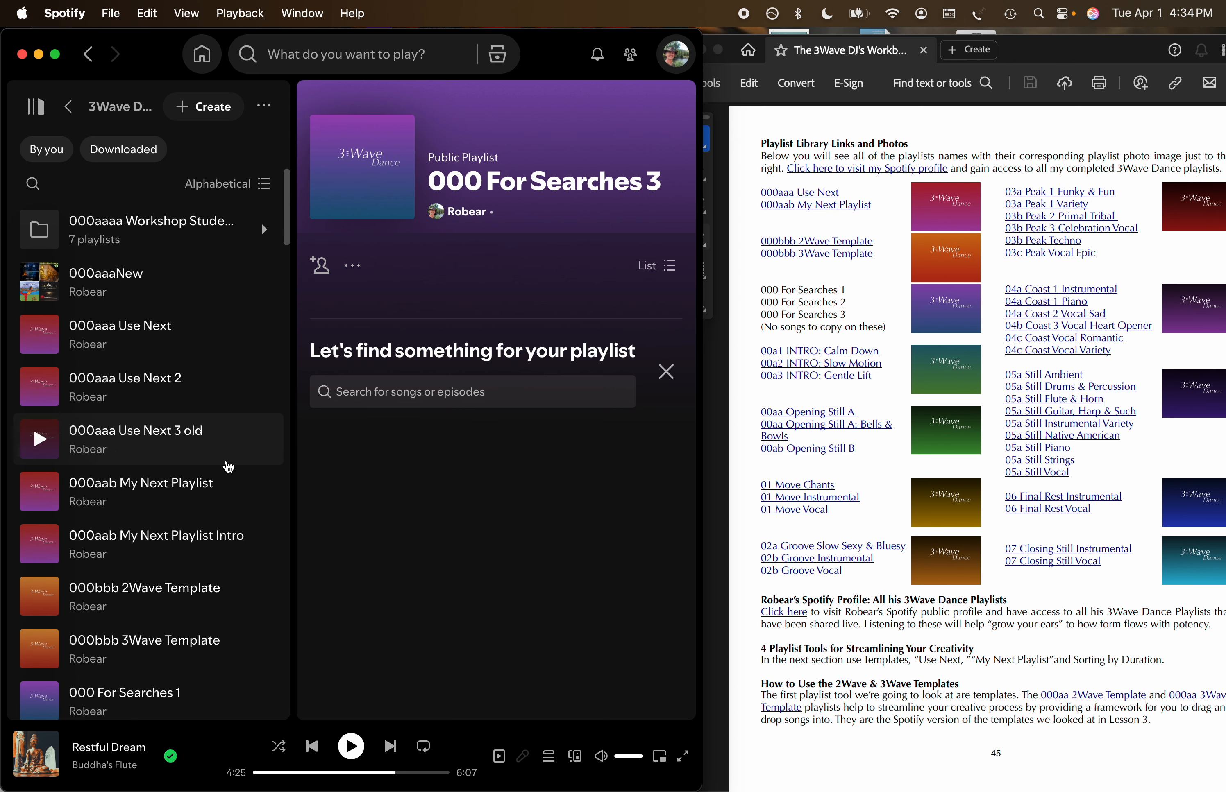
{"action": "scroll", "coordinate": [206, 332], "scroll_direction": "down", "scroll_amount": 2}
{"action": "scroll", "coordinate": [208, 338], "scroll_direction": "down", "scroll_amount": 8}
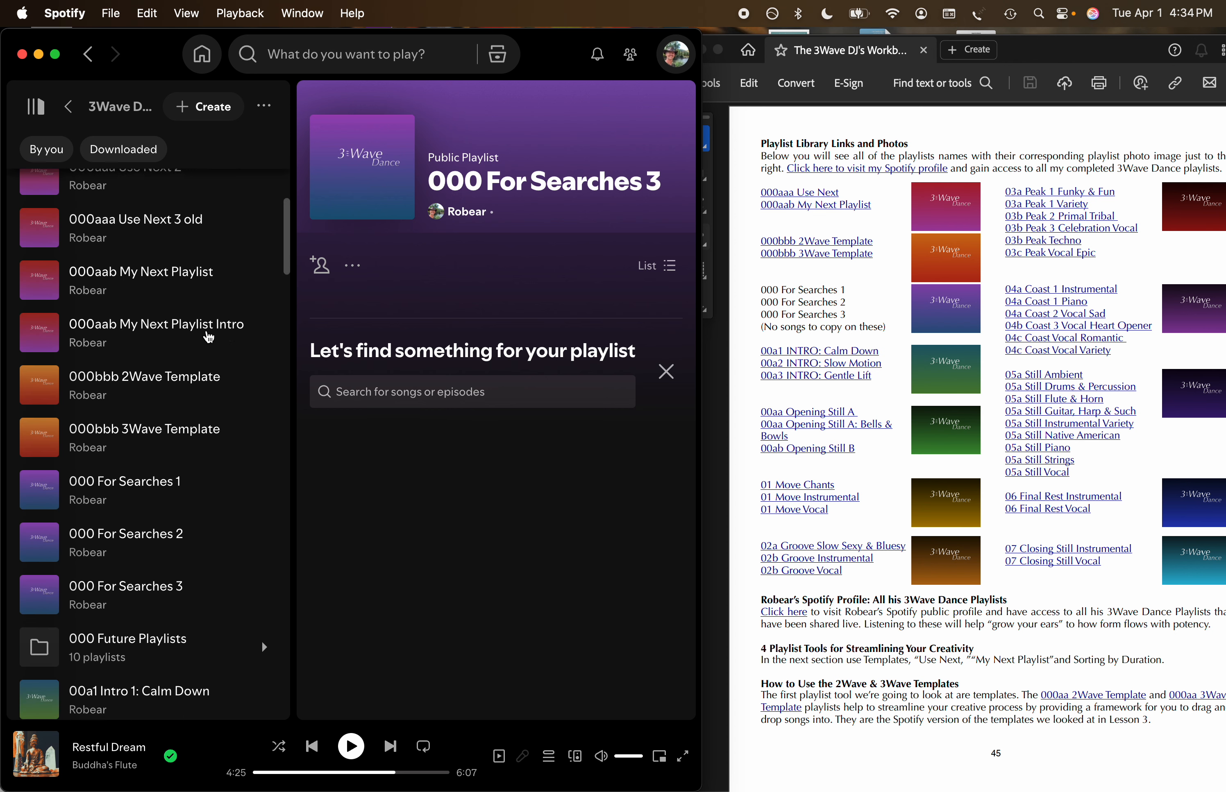
{"action": "scroll", "coordinate": [208, 337], "scroll_direction": "down", "scroll_amount": 7}
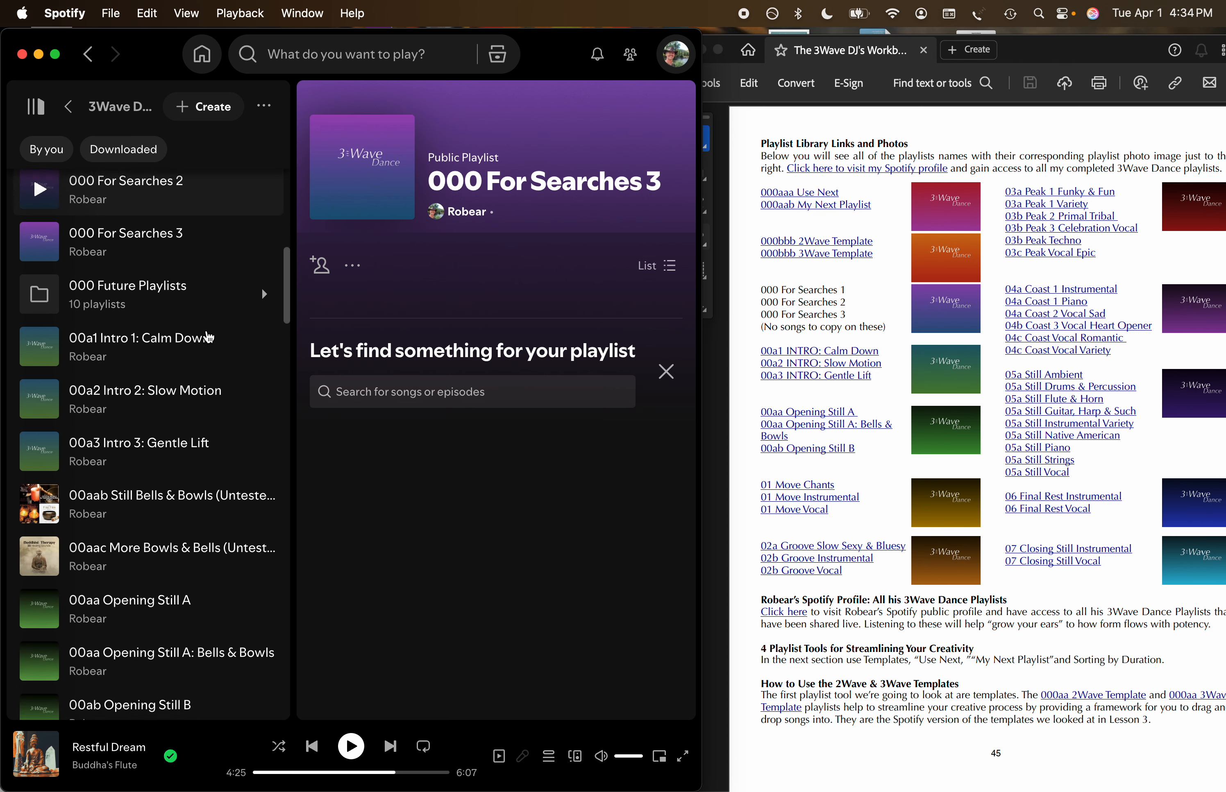
Examine the color-coded covers of the Opening Still, Move, Groove, Peak, Coast, Still, Final Rest and Closing Still playlists in the completed library.
{"action": "scroll", "coordinate": [208, 338], "scroll_direction": "down", "scroll_amount": 6}
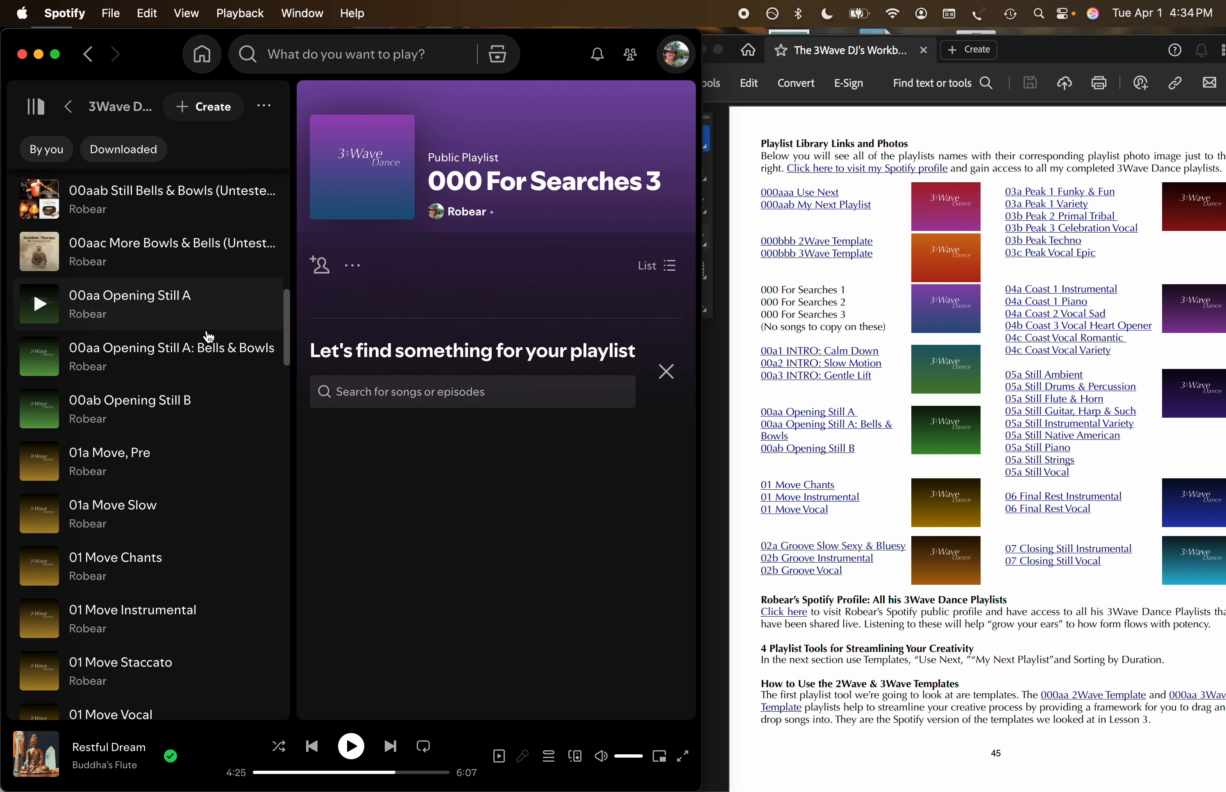
{"action": "scroll", "coordinate": [209, 338], "scroll_direction": "down", "scroll_amount": 7}
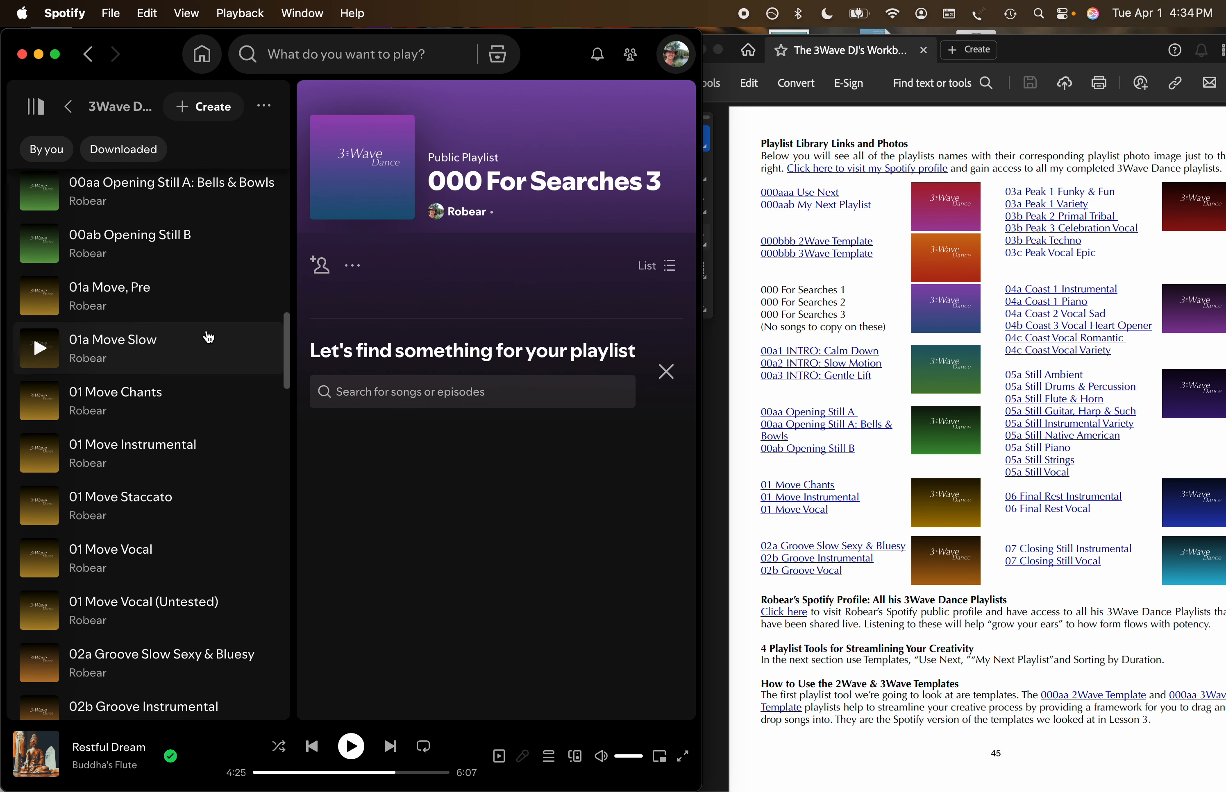
{"action": "scroll", "coordinate": [208, 338], "scroll_direction": "down", "scroll_amount": 7}
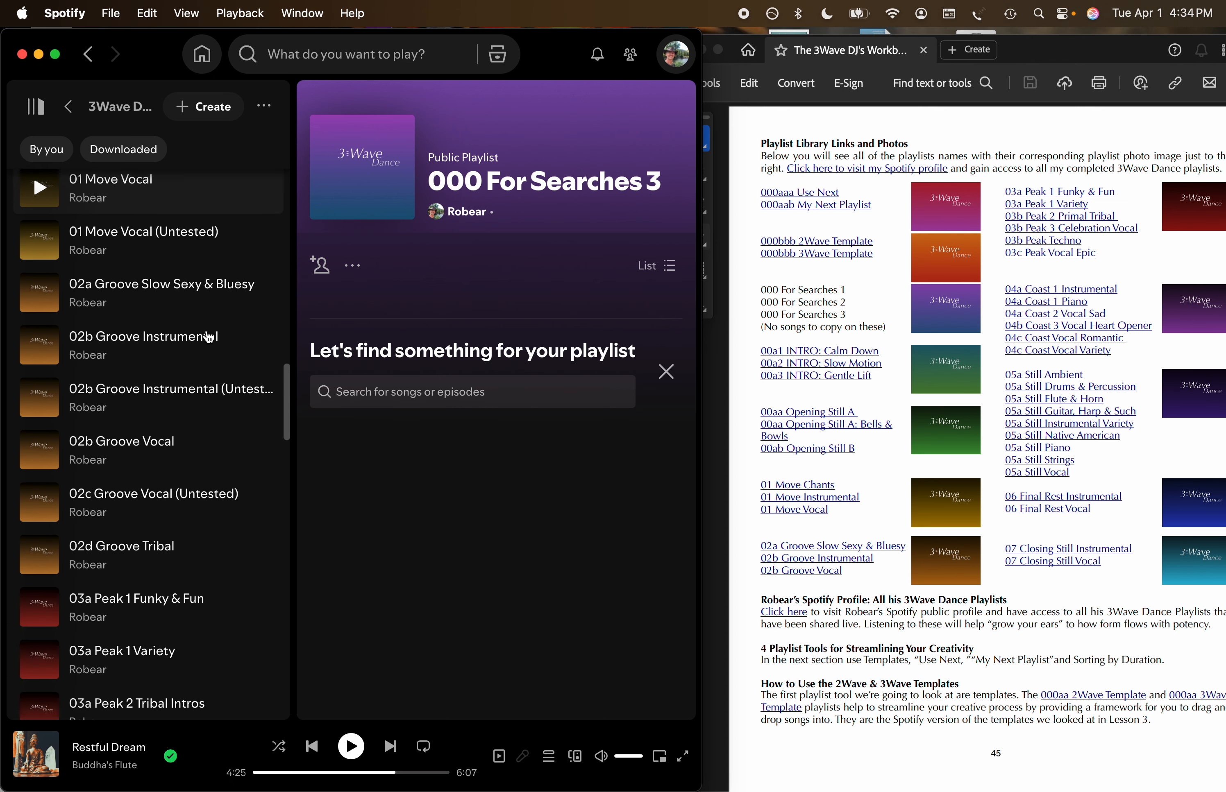
{"action": "scroll", "coordinate": [208, 337], "scroll_direction": "down", "scroll_amount": 7}
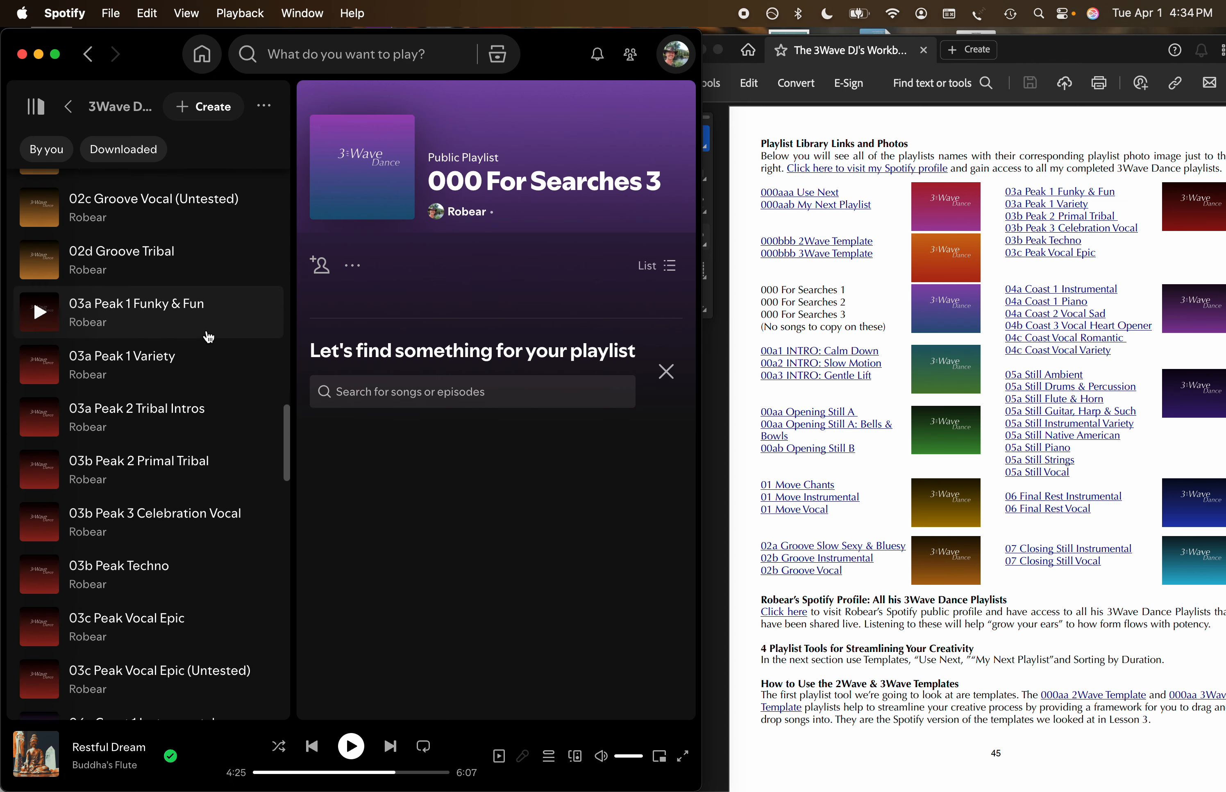
{"action": "scroll", "coordinate": [209, 346], "scroll_direction": "down", "scroll_amount": 8}
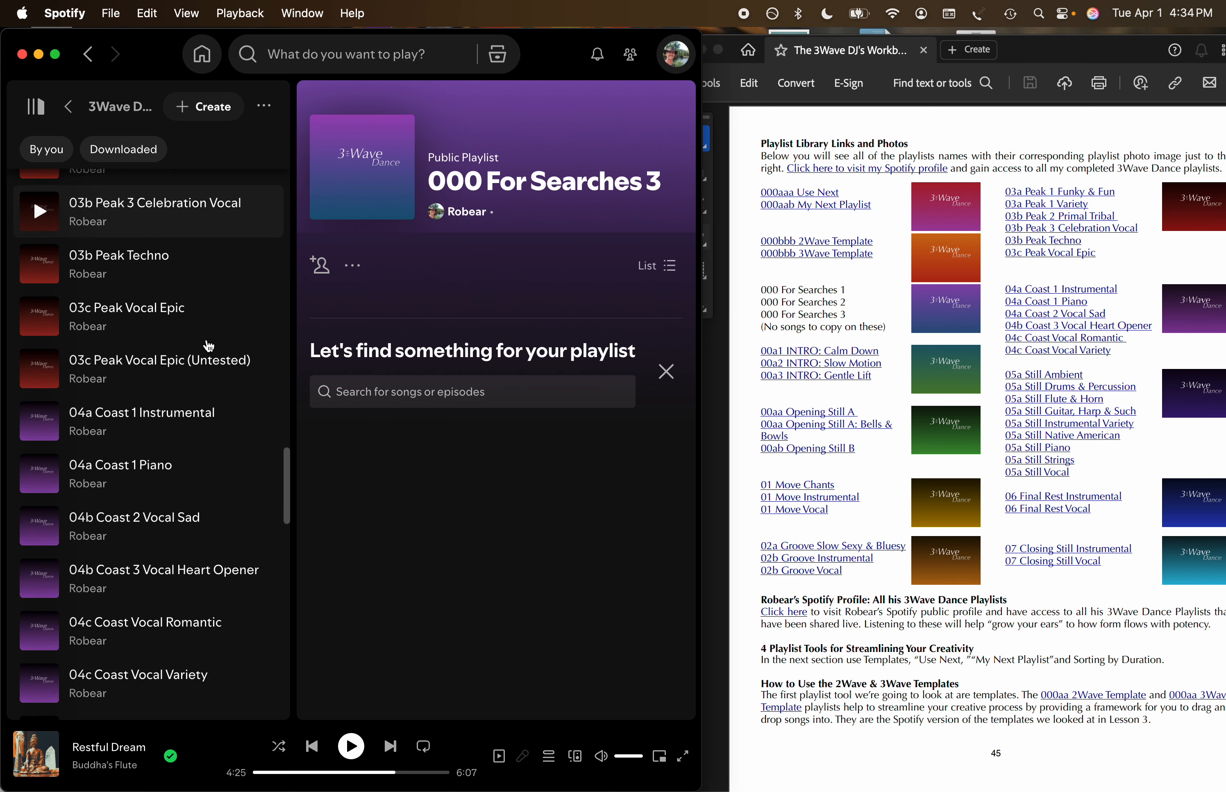
{"action": "scroll", "coordinate": [208, 346], "scroll_direction": "down", "scroll_amount": 8}
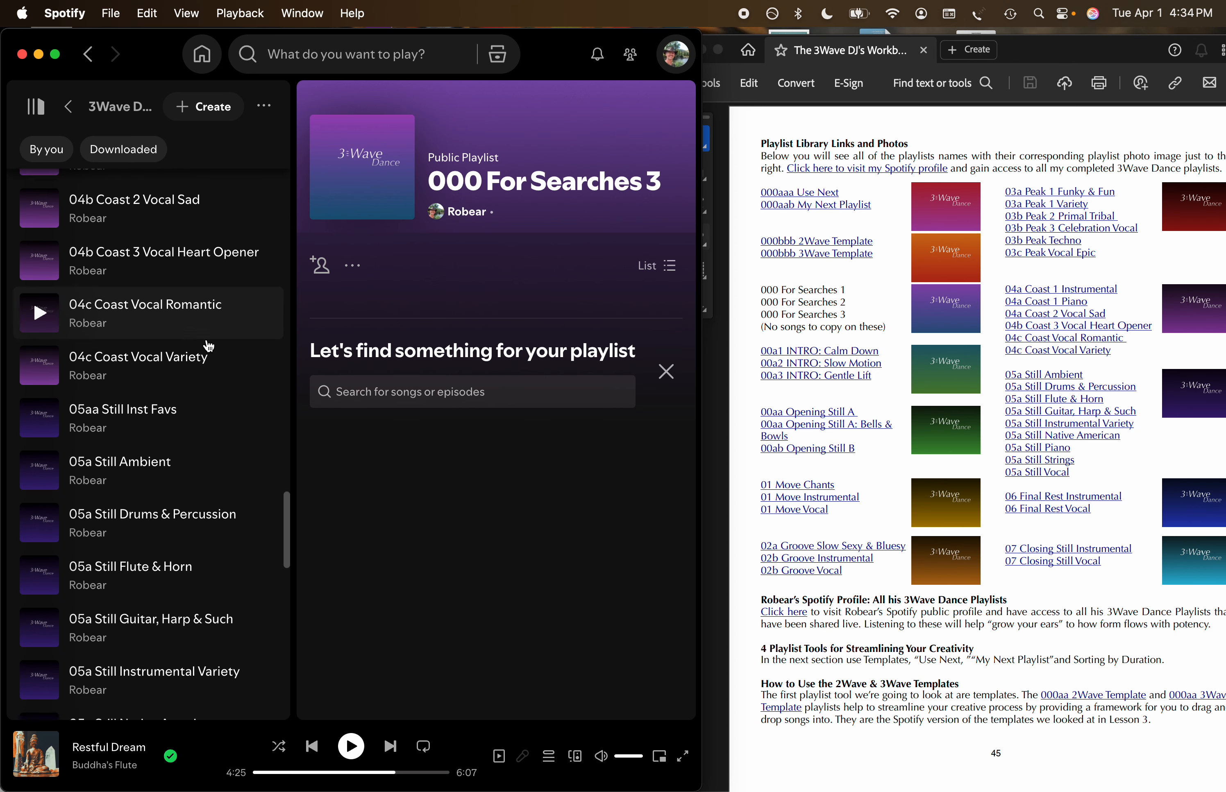
{"action": "scroll", "coordinate": [208, 346], "scroll_direction": "down", "scroll_amount": 8}
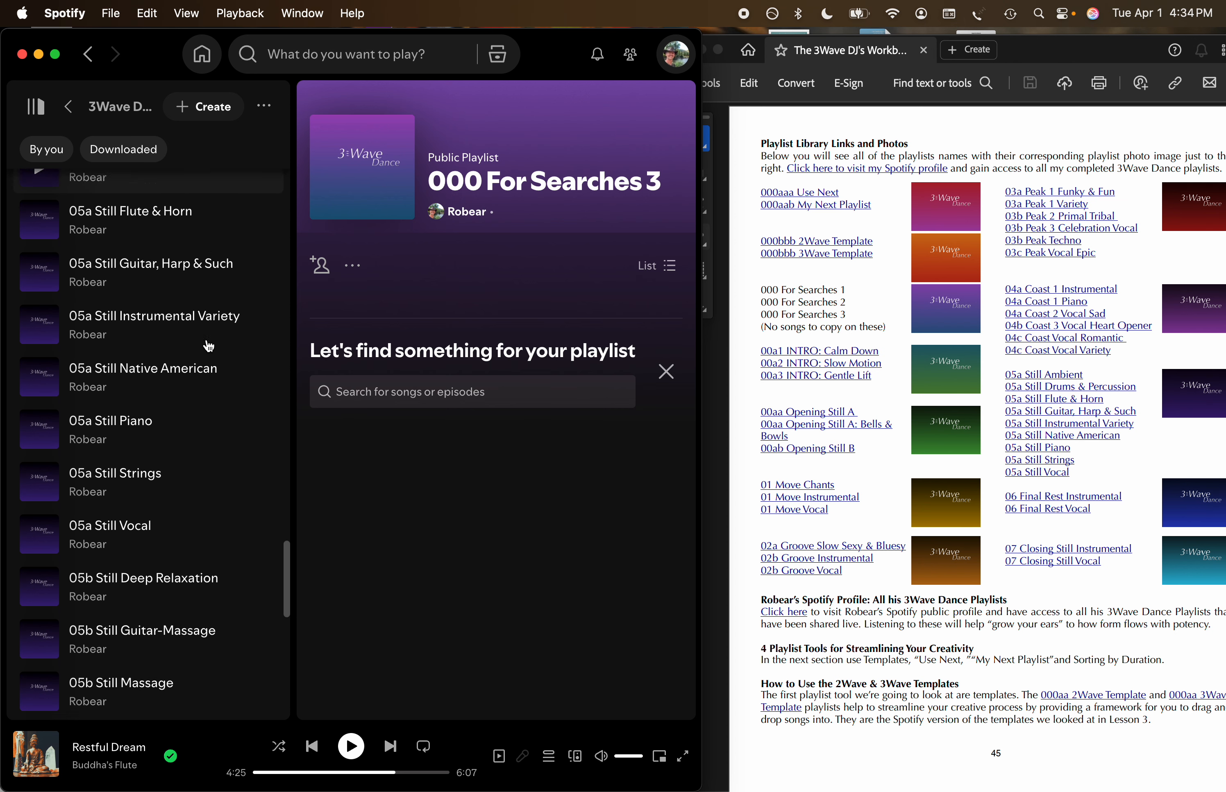
{"action": "scroll", "coordinate": [209, 346], "scroll_direction": "down", "scroll_amount": 7}
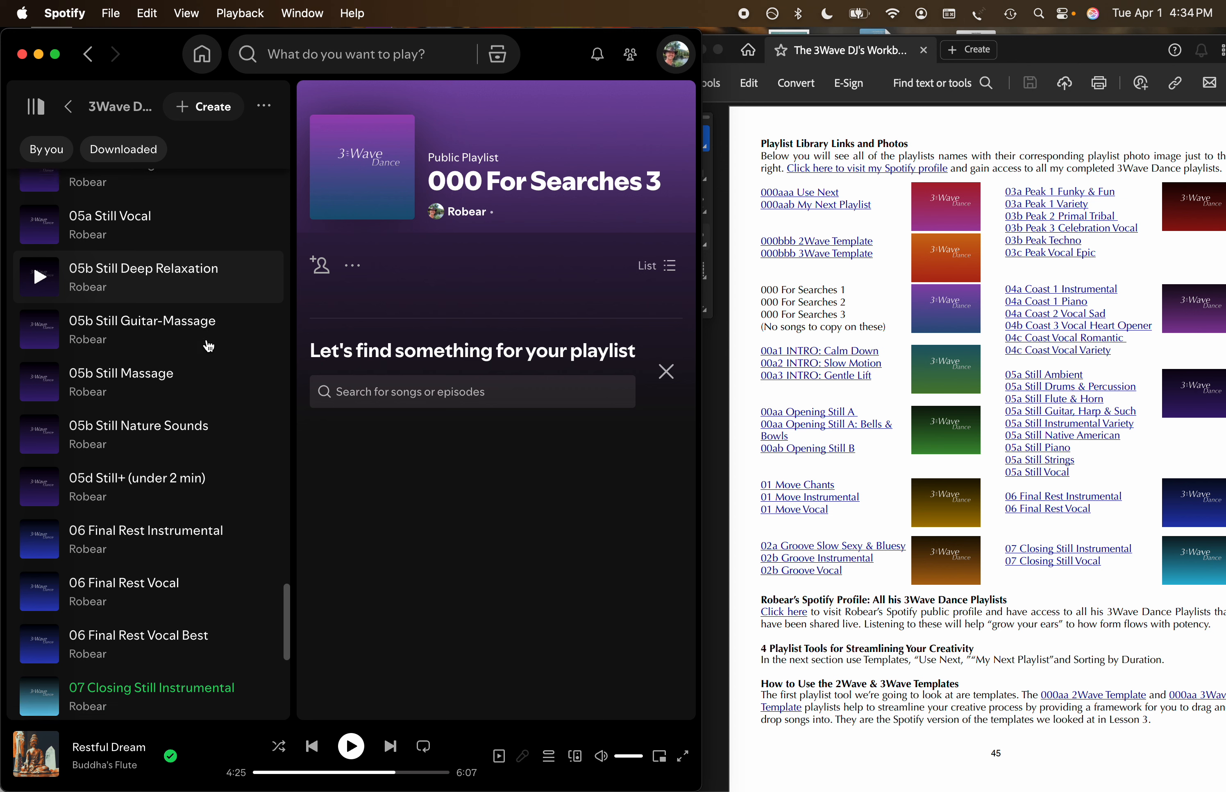